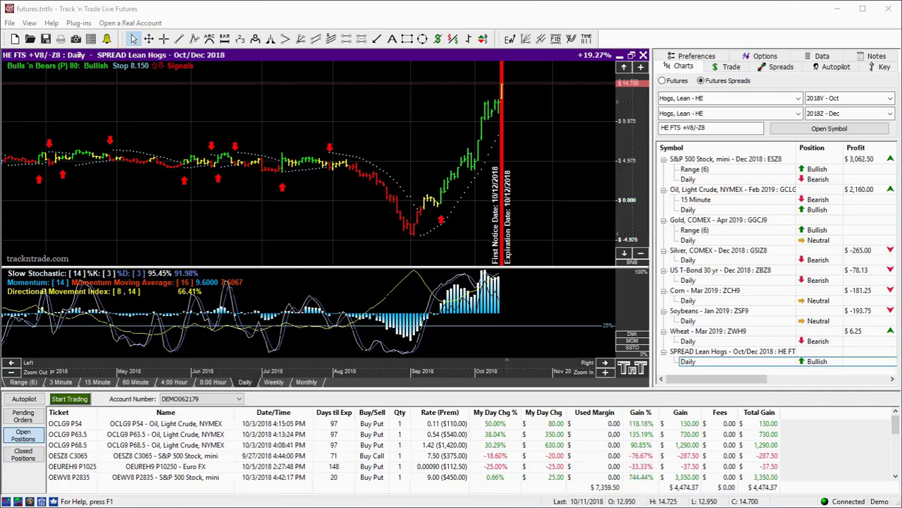
On the daily S&P 500 mini Dec 2018 chart, circle the early-July low and mark a support zone from 2700.25 to 2743.50 reaching past mid-October
{"action": "left_click", "coordinate": [689, 179]}
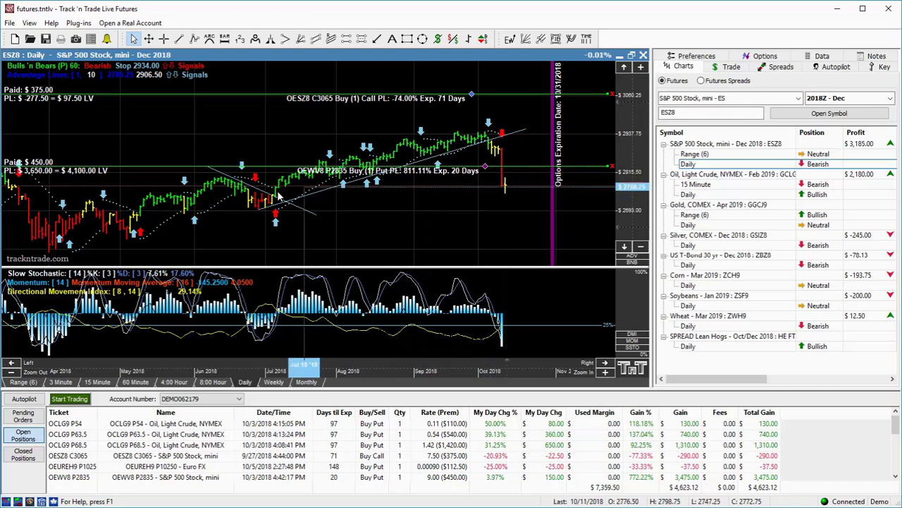
{"action": "left_click", "coordinate": [423, 38]}
{"action": "left_click_drag", "start_coordinate": [242, 200], "coordinate": [292, 199]}
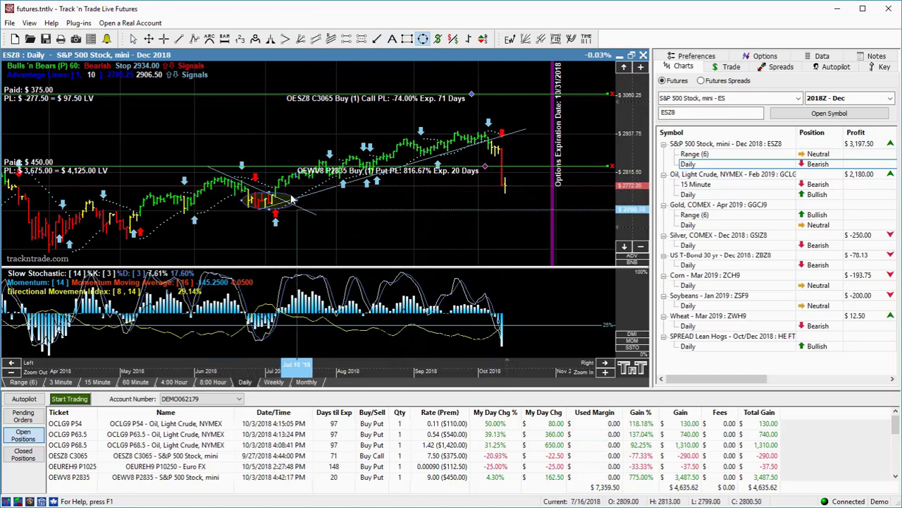
{"action": "left_click", "coordinate": [346, 39]}
{"action": "left_click_drag", "start_coordinate": [241, 194], "coordinate": [538, 208]}
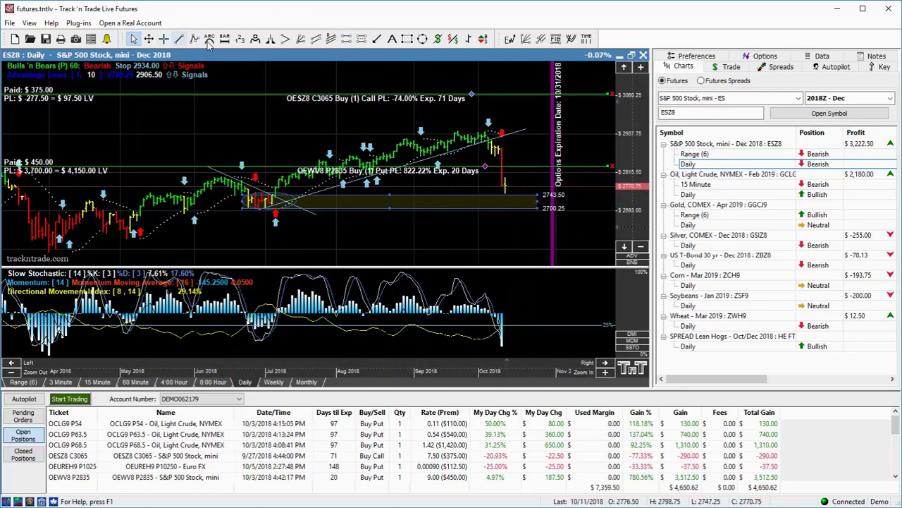
Turn on email/text alerts for the S&P 500 chart and set a target price alert at 2806.50
{"action": "left_click", "coordinate": [107, 40]}
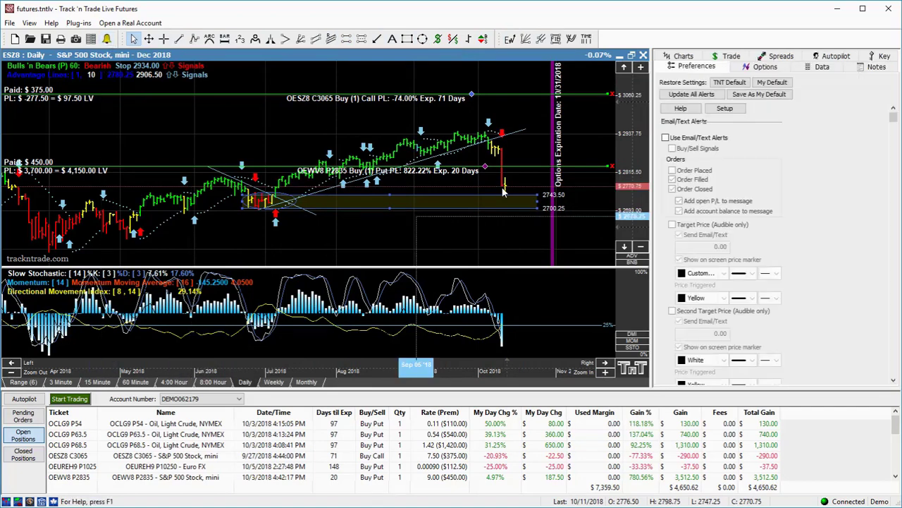
{"action": "left_click", "coordinate": [666, 139]}
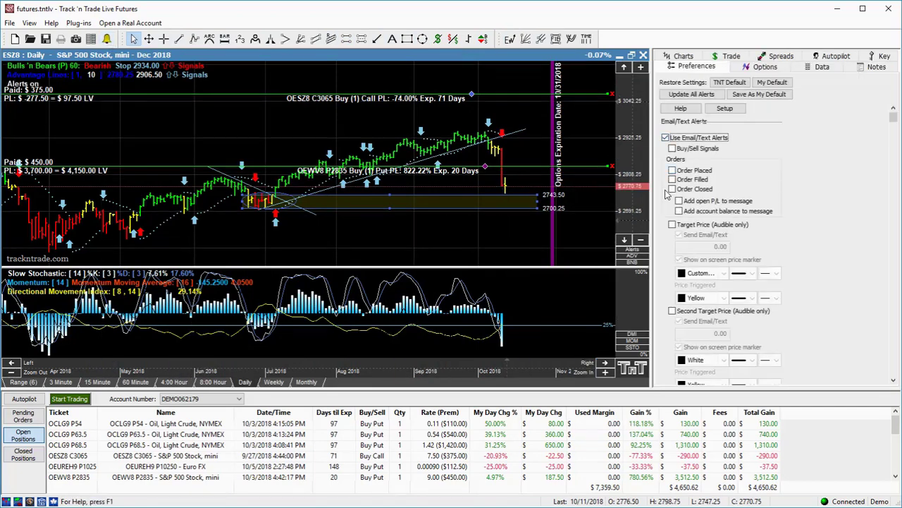
{"action": "left_click", "coordinate": [672, 224]}
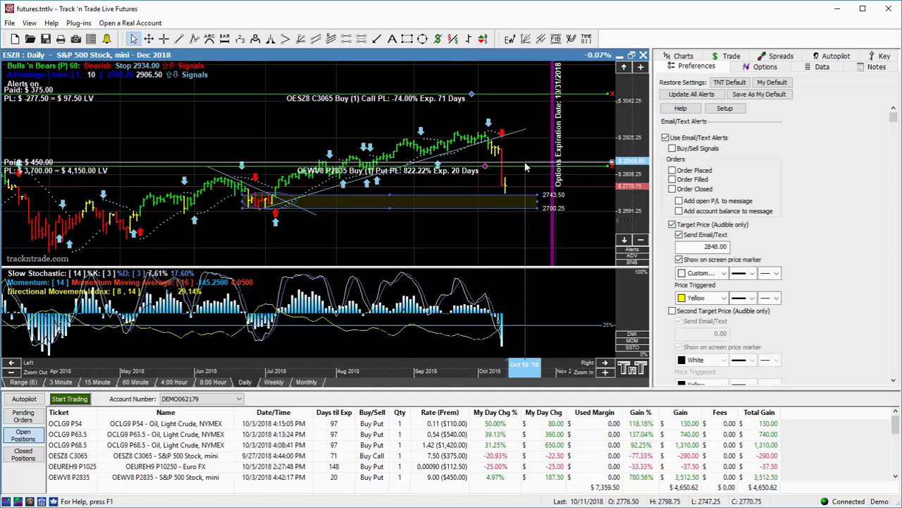
{"action": "left_click_drag", "start_coordinate": [525, 167], "coordinate": [515, 183]}
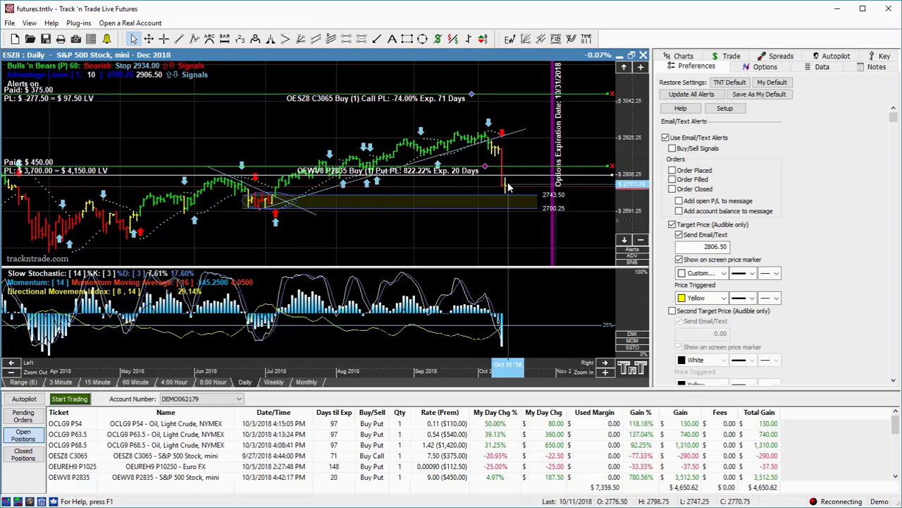
Draw an arrow projecting upward from the latest October low on the S&P 500 chart into November
{"action": "left_click", "coordinate": [377, 38]}
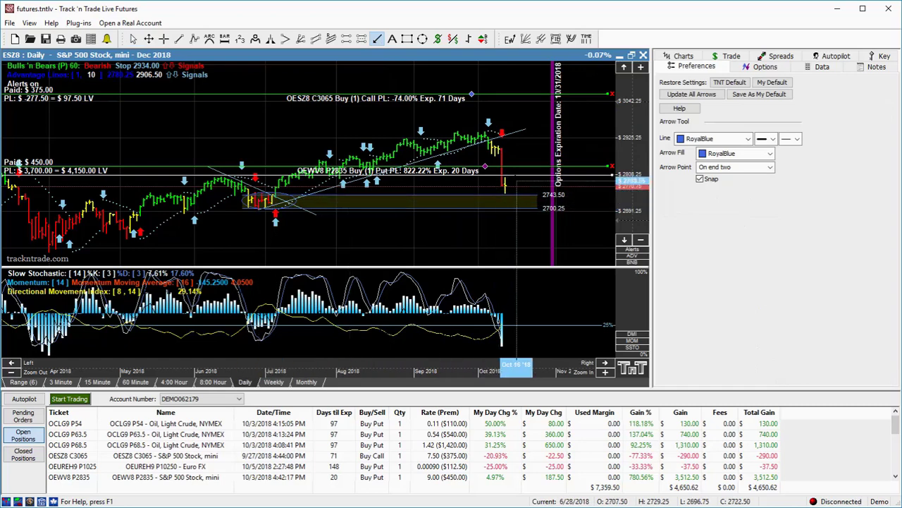
{"action": "left_click_drag", "start_coordinate": [507, 190], "coordinate": [576, 134]}
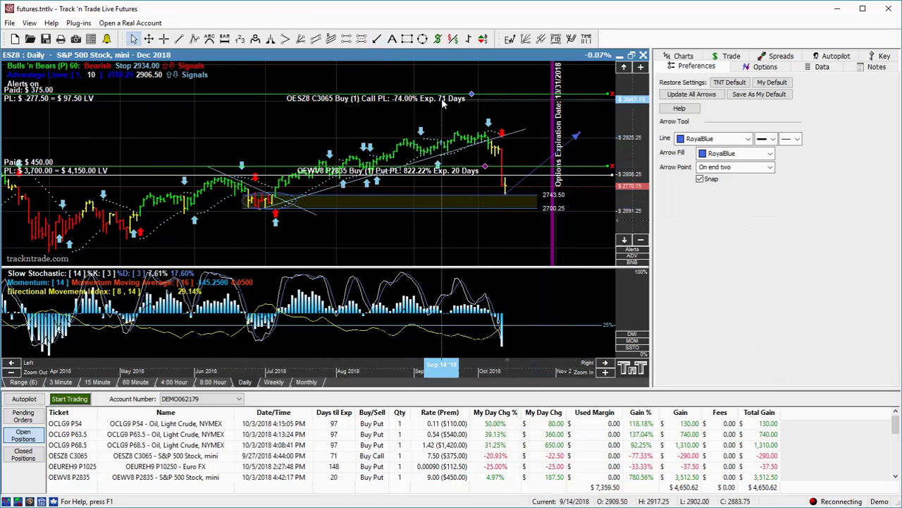
{"action": "left_click", "coordinate": [183, 144]}
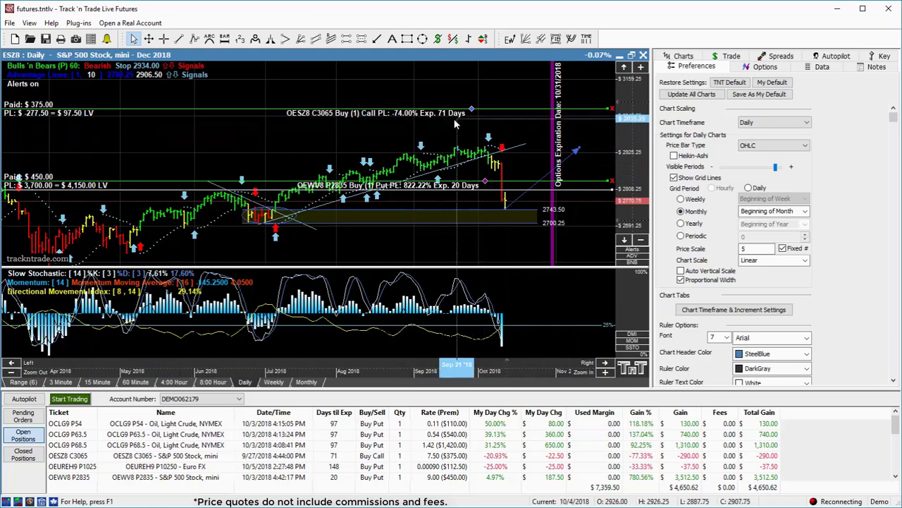
{"action": "scroll", "coordinate": [626, 163], "scroll_direction": "down", "scroll_amount": 1}
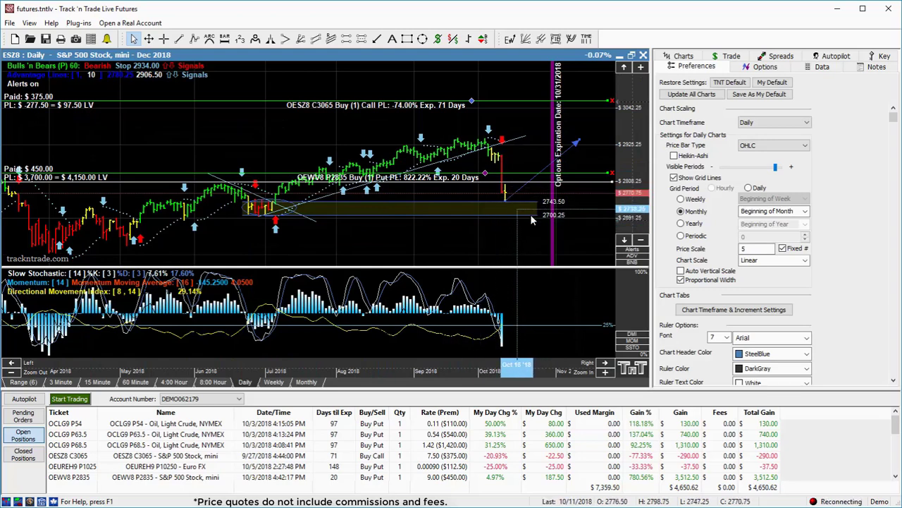
Open the daily chart of Light Crude Oil, NYMEX, Feb 2019 from the symbol list
{"action": "left_click", "coordinate": [728, 56]}
{"action": "left_click", "coordinate": [684, 67]}
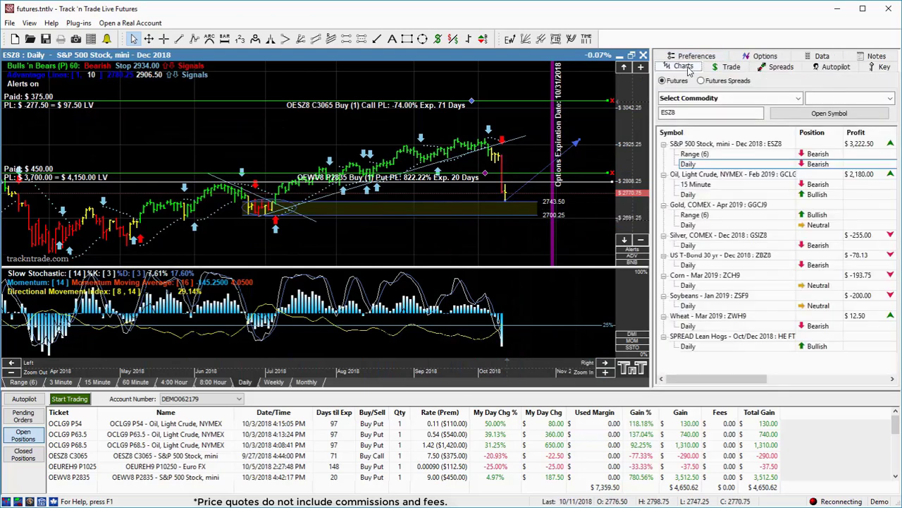
{"action": "left_click", "coordinate": [688, 195]}
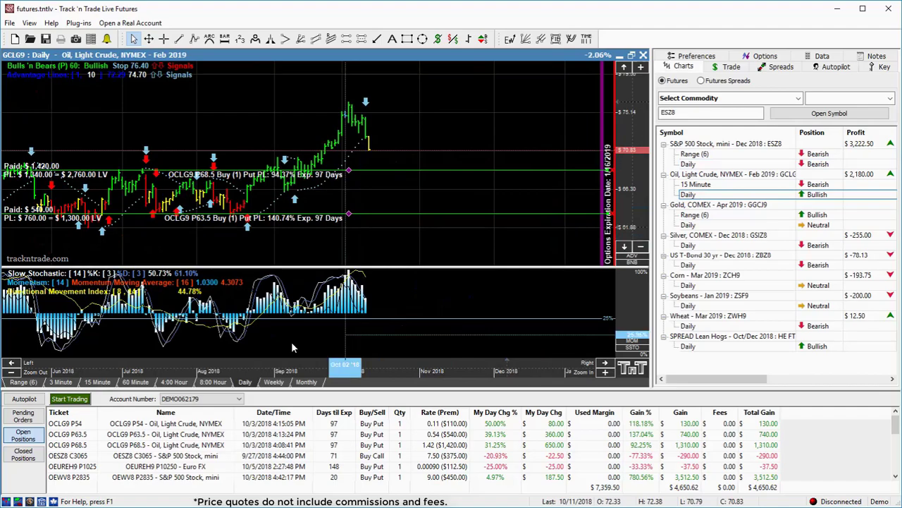
{"action": "left_click_drag", "start_coordinate": [245, 365], "coordinate": [427, 356]}
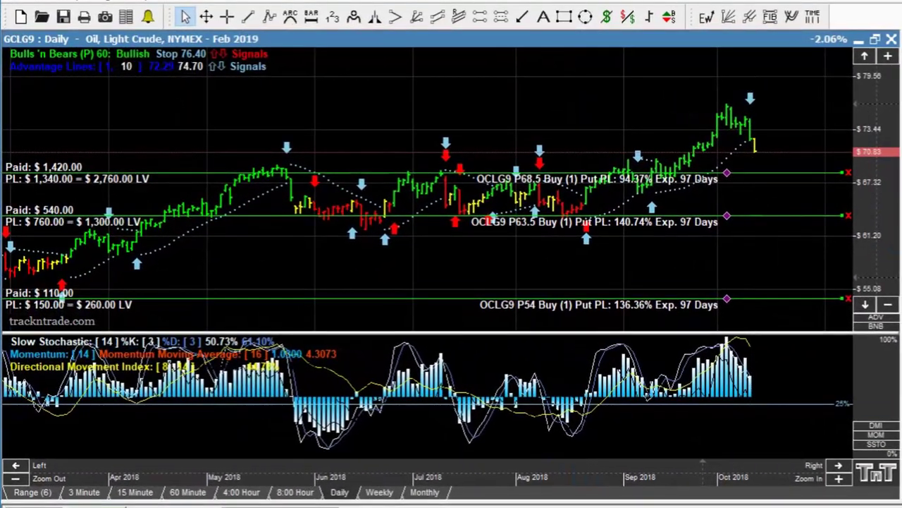
{"action": "left_click_drag", "start_coordinate": [866, 244], "coordinate": [866, 218]}
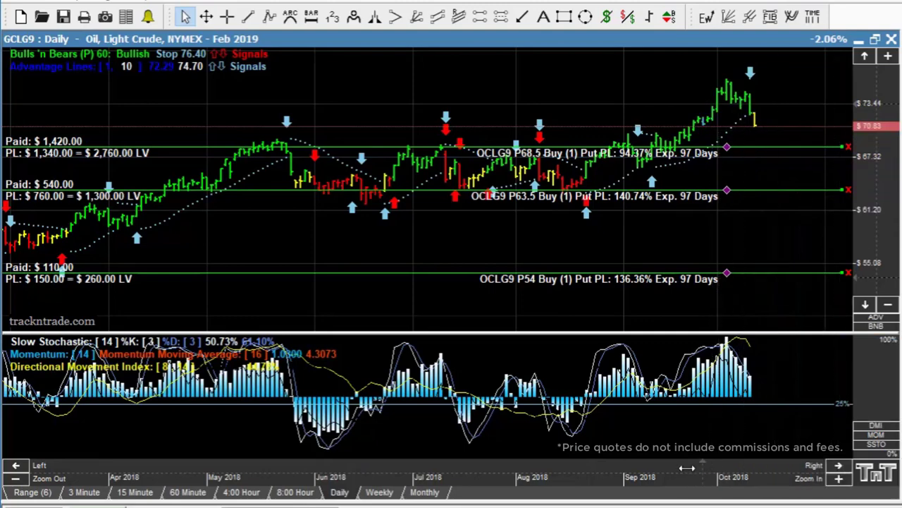
{"action": "left_click_drag", "start_coordinate": [656, 466], "coordinate": [569, 229]}
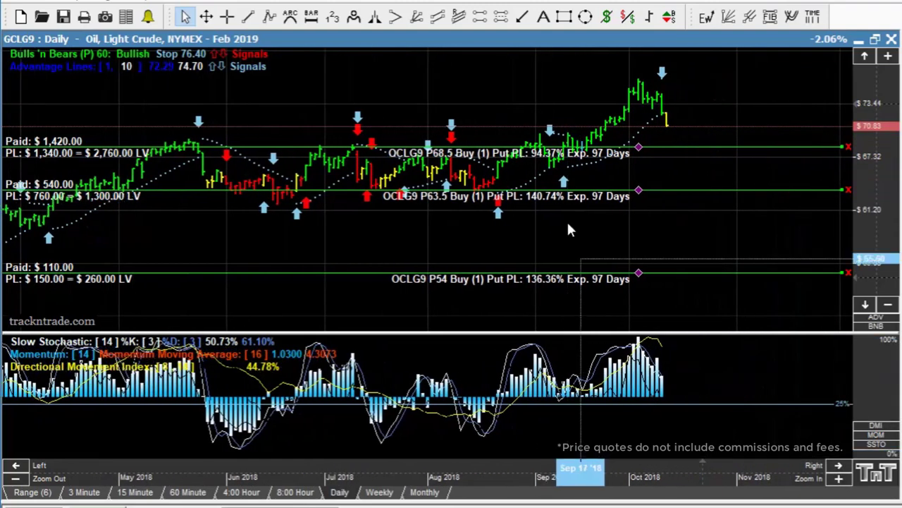
{"action": "left_click", "coordinate": [333, 18]}
{"action": "left_click", "coordinate": [475, 206]}
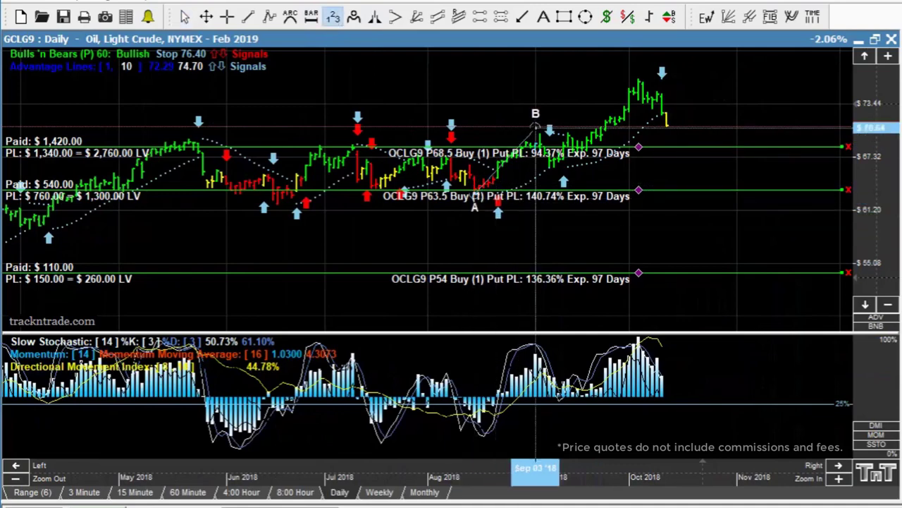
{"action": "left_click", "coordinate": [535, 129]}
{"action": "left_click", "coordinate": [557, 166]}
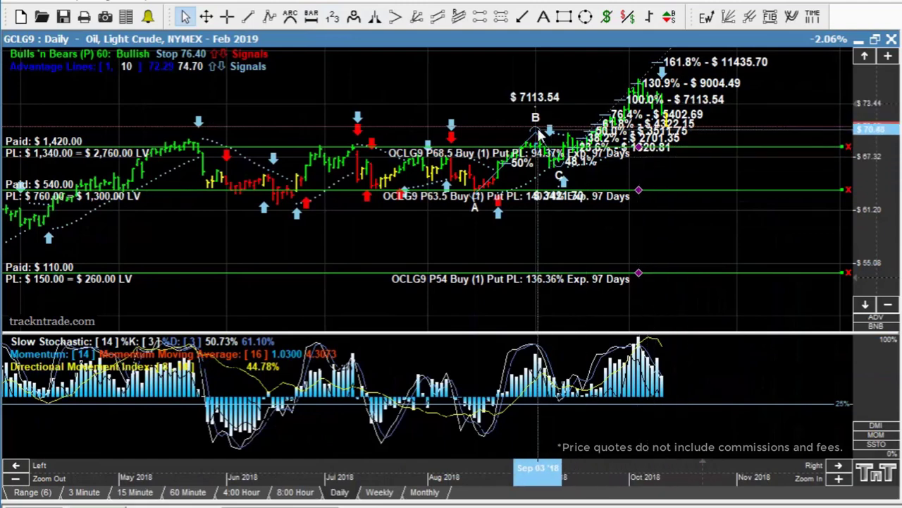
{"action": "key", "text": "Delete"}
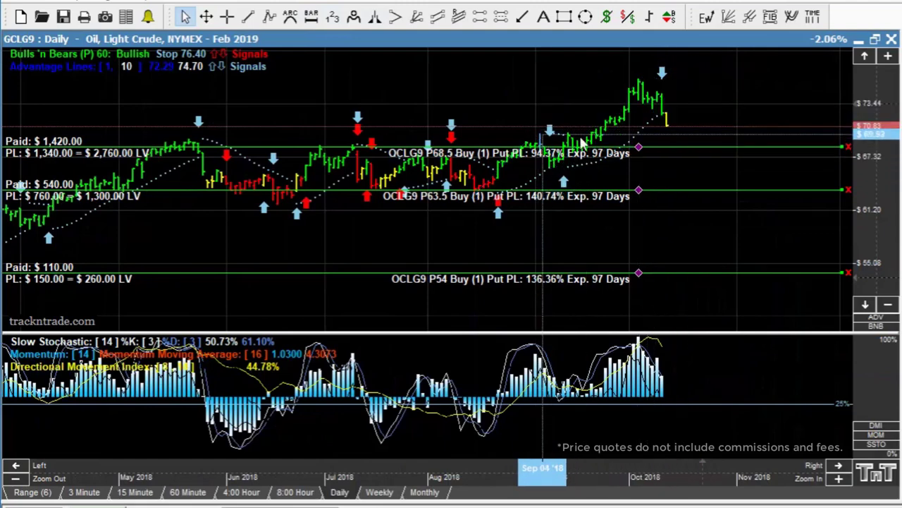
Draw arrows tracing crude oil's alternating up and down swings from late August to mid-October, plus a projected upward arrow into early November
{"action": "left_click", "coordinate": [523, 16]}
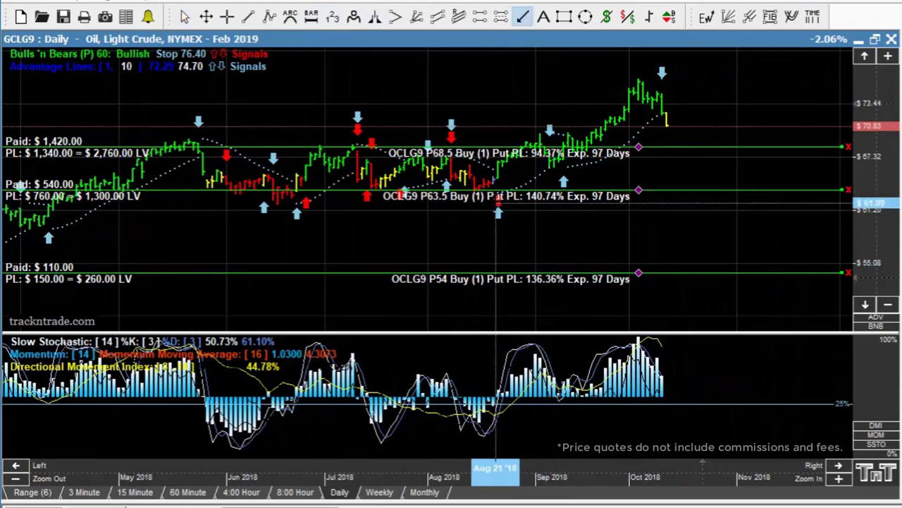
{"action": "left_click_drag", "start_coordinate": [528, 182], "coordinate": [539, 176]}
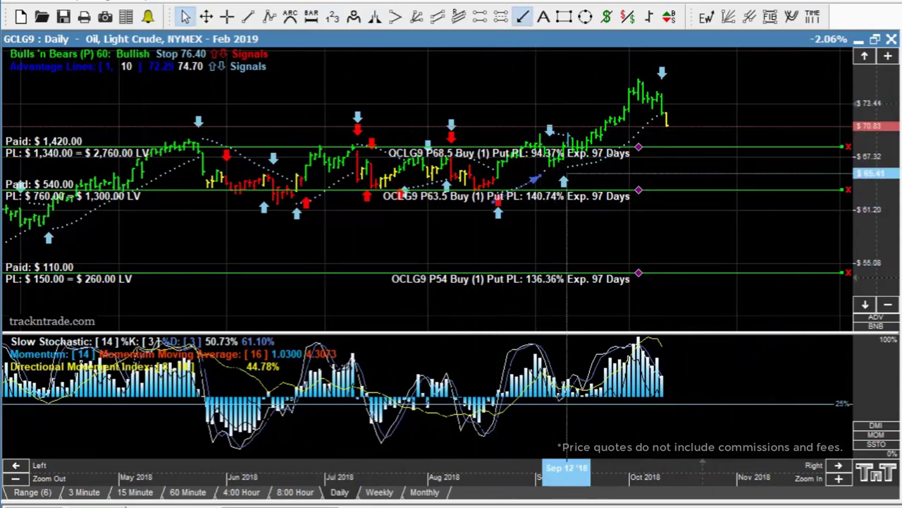
{"action": "mouse_move", "coordinate": [537, 122]}
{"action": "left_mouse_down"}
{"action": "mouse_move", "coordinate": [587, 131]}
{"action": "mouse_move", "coordinate": [578, 128]}
{"action": "left_mouse_up"}
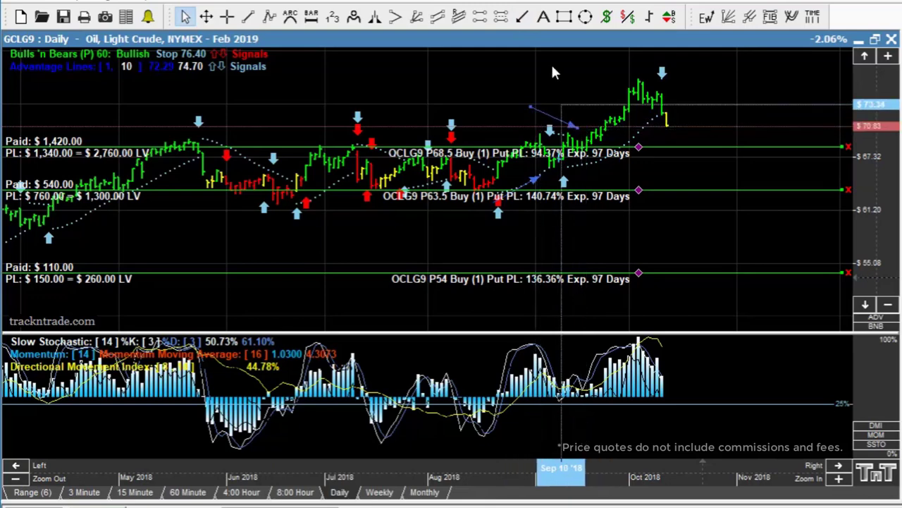
{"action": "left_click", "coordinate": [522, 17]}
{"action": "left_click_drag", "start_coordinate": [577, 171], "coordinate": [647, 118]}
{"action": "left_click_drag", "start_coordinate": [656, 72], "coordinate": [687, 103]}
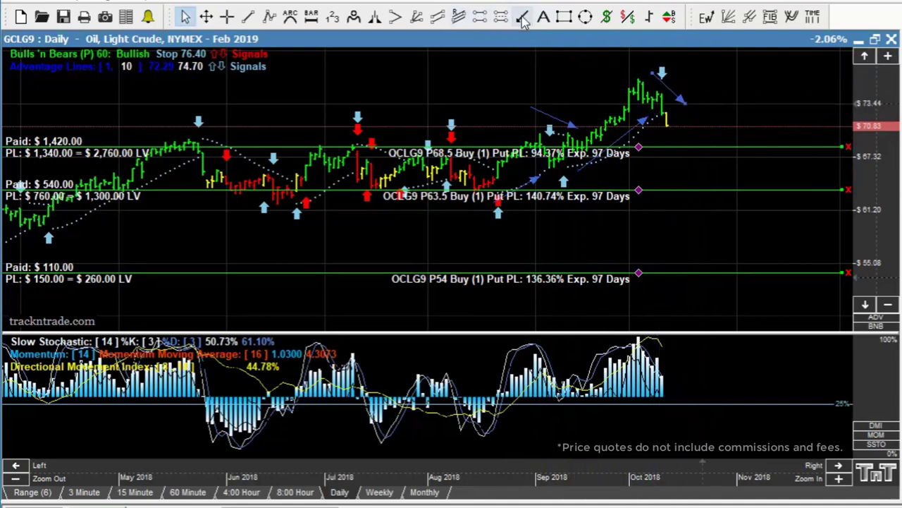
{"action": "left_click", "coordinate": [522, 17]}
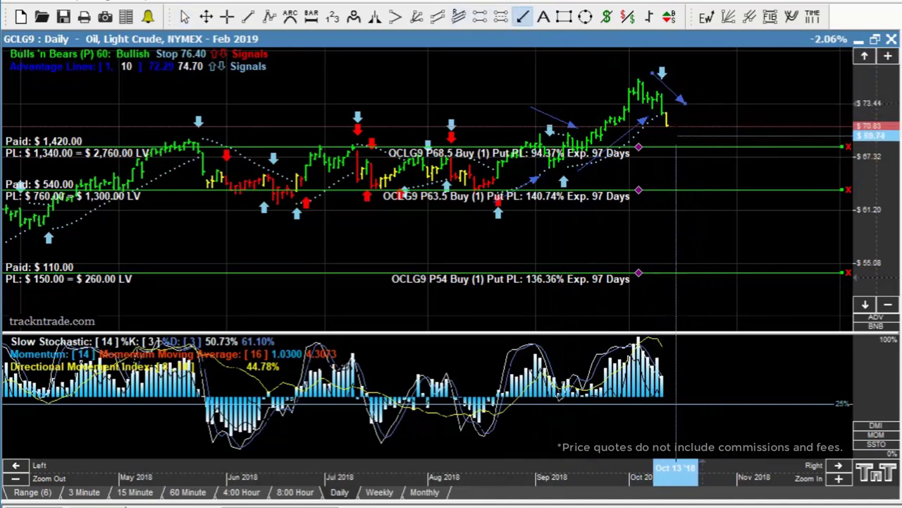
{"action": "left_click_drag", "start_coordinate": [682, 132], "coordinate": [754, 71]}
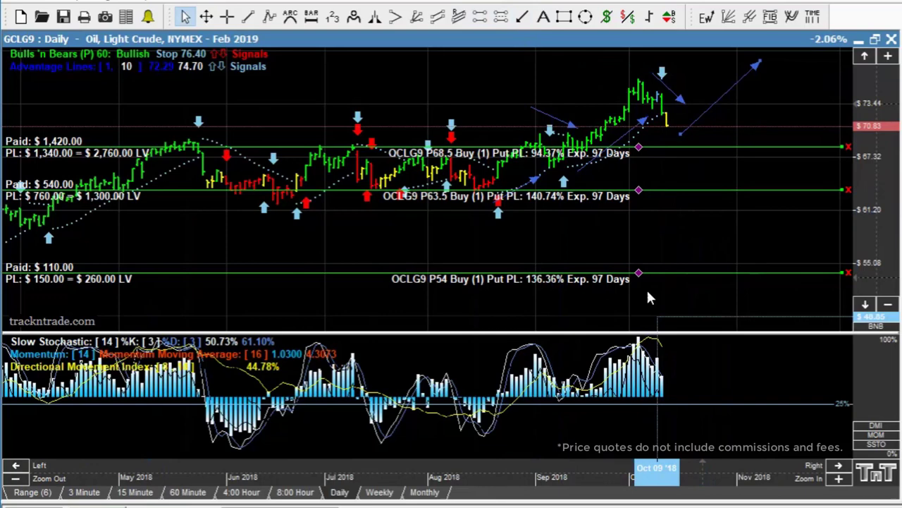
Add the seasonal trend indicator (SEAS) to the crude oil chart's indicator pane
{"action": "left_click_drag", "start_coordinate": [584, 463], "coordinate": [503, 464]}
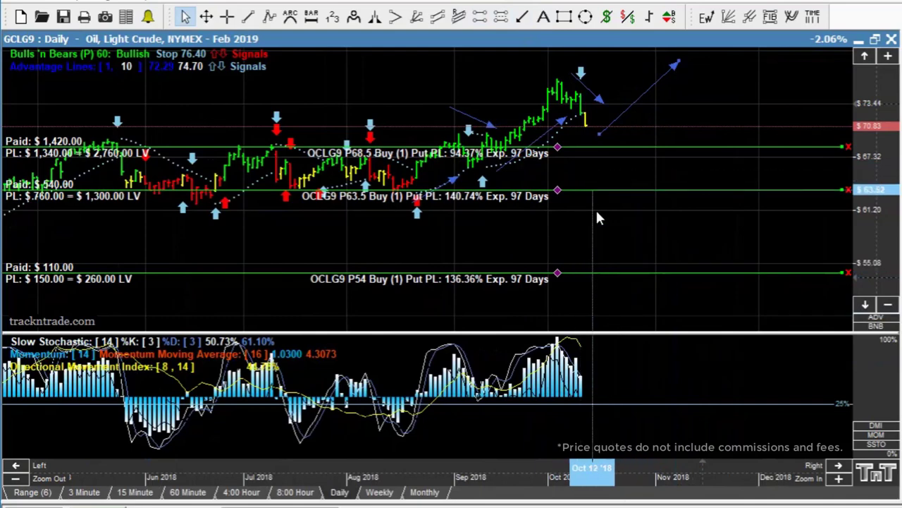
{"action": "right_click", "coordinate": [639, 367]}
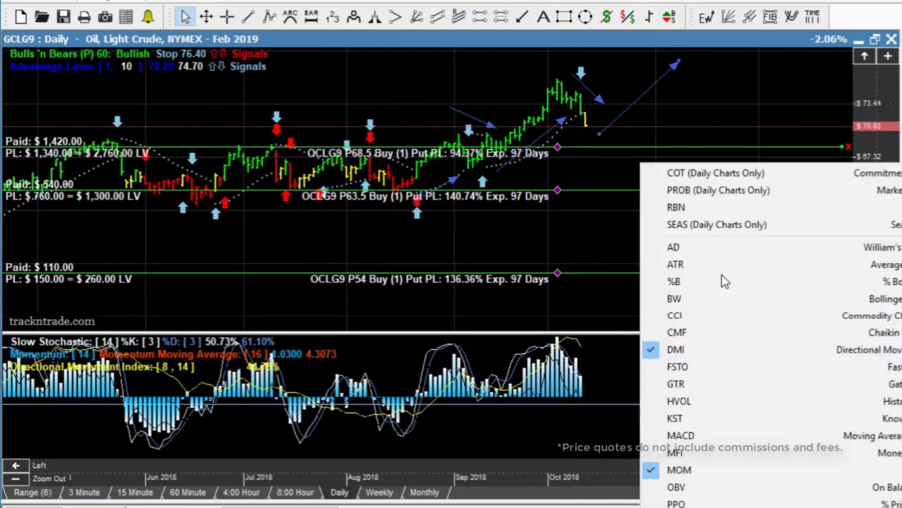
{"action": "left_click", "coordinate": [721, 225]}
{"action": "left_click_drag", "start_coordinate": [618, 467], "coordinate": [530, 432]}
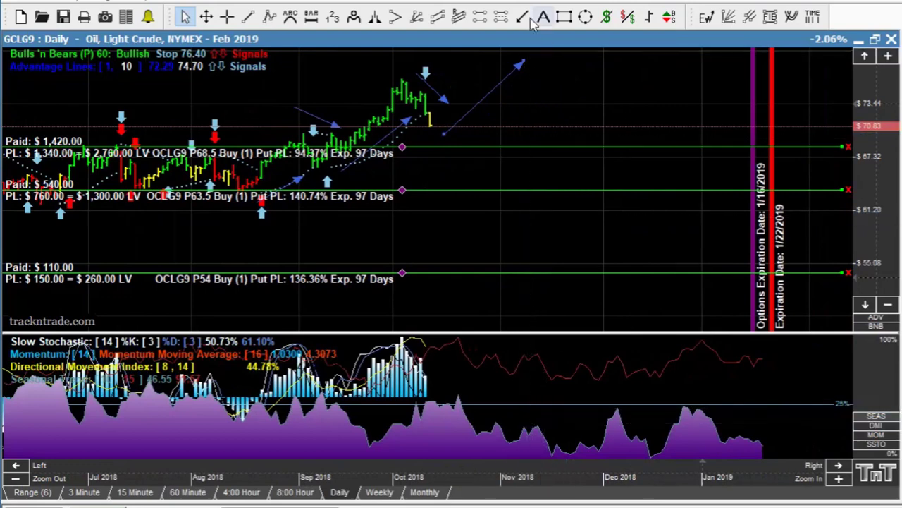
Draw a downward projection arrow from crude oil's latest price and adjust its tip to late November at about $65
{"action": "left_click_drag", "start_coordinate": [438, 135], "coordinate": [728, 222]}
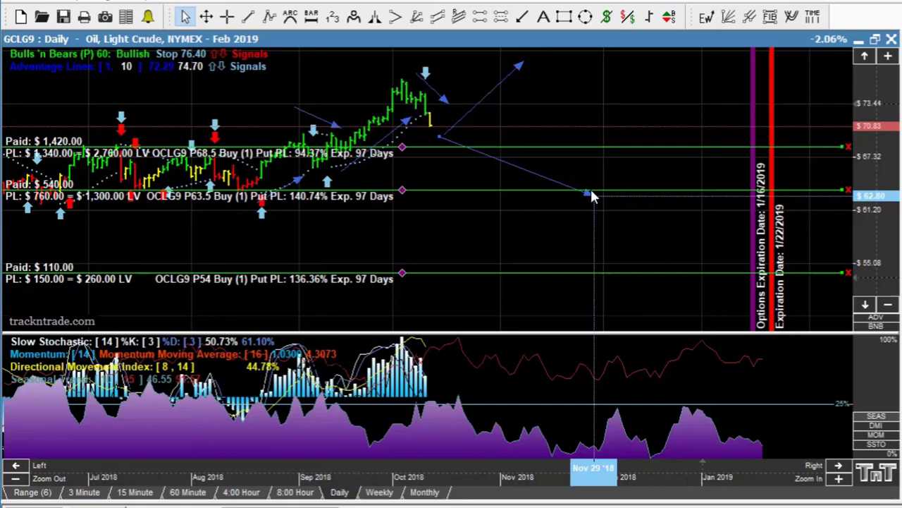
{"action": "left_click_drag", "start_coordinate": [591, 193], "coordinate": [574, 174]}
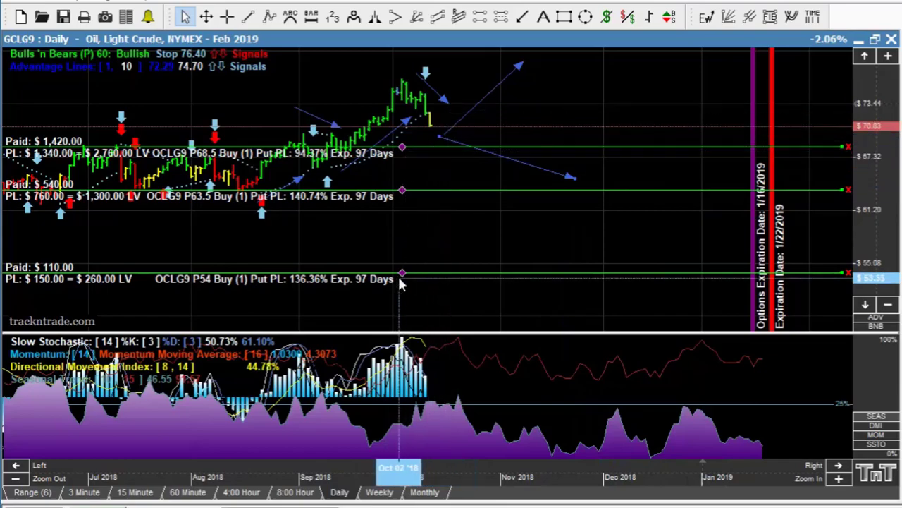
{"action": "left_click_drag", "start_coordinate": [423, 272], "coordinate": [536, 272]}
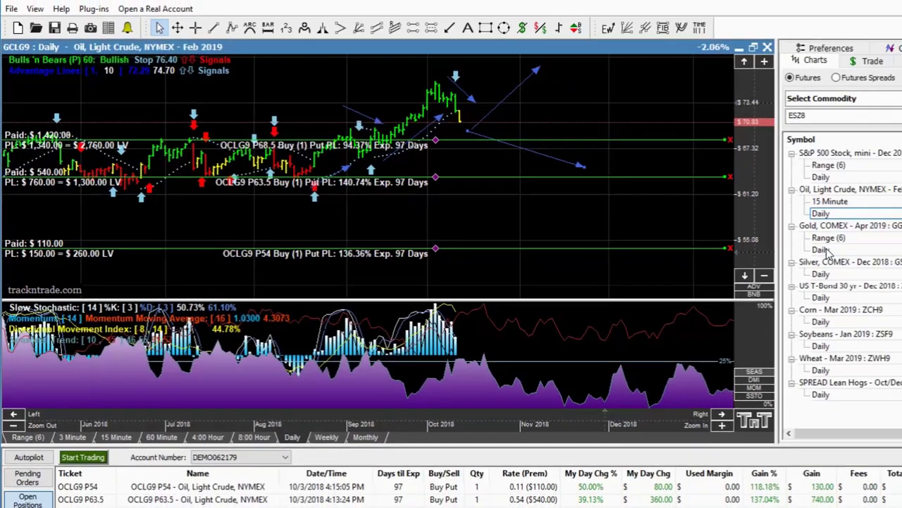
On the daily Gold, COMEX, Apr 2019 chart, draw a downward projection arrow from the latest October bar to late December
{"action": "left_click", "coordinate": [828, 250]}
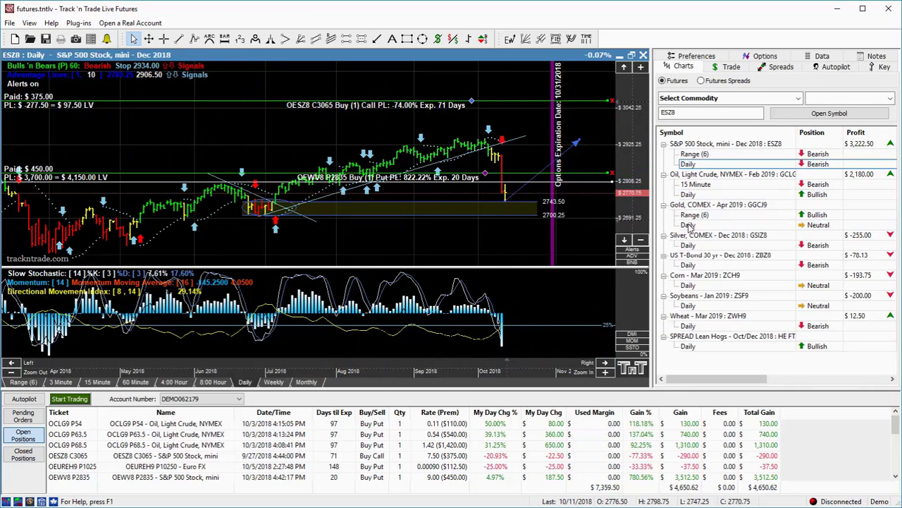
{"action": "left_click", "coordinate": [689, 225]}
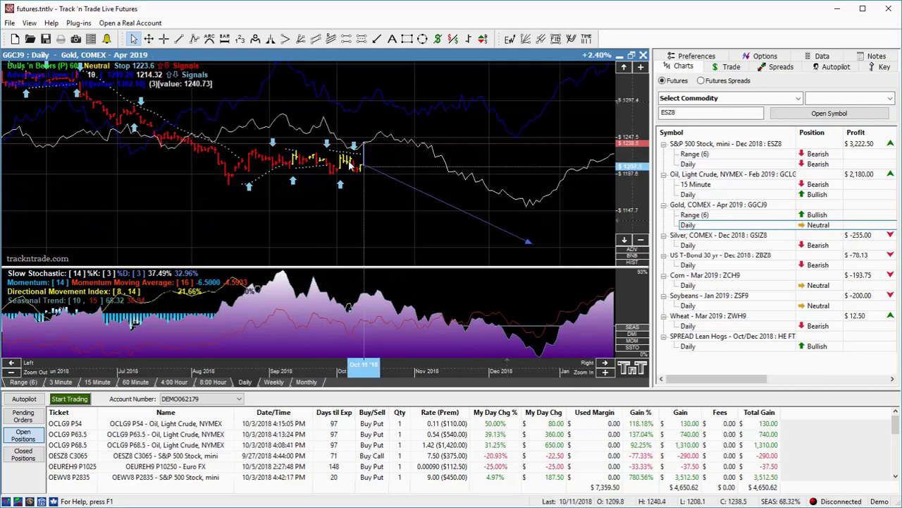
{"action": "left_click", "coordinate": [377, 38]}
{"action": "left_click_drag", "start_coordinate": [363, 170], "coordinate": [547, 232]}
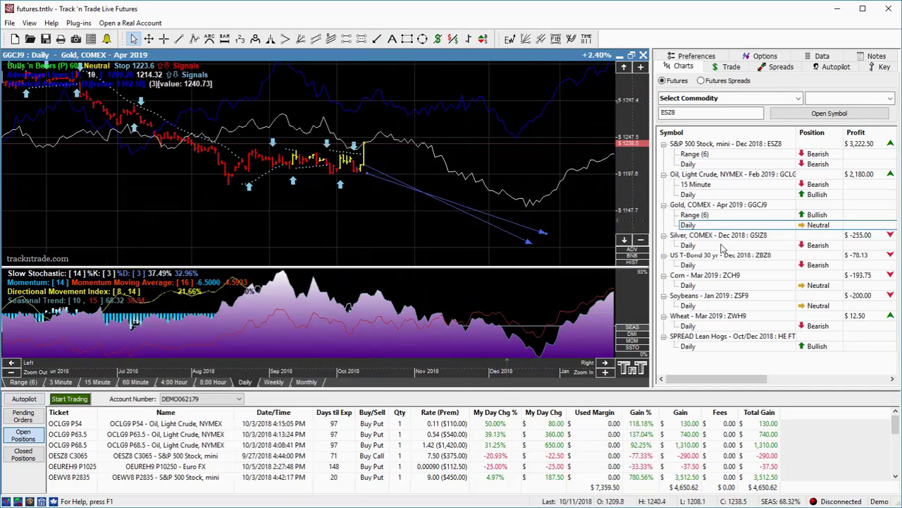
Open the daily chart of Silver, COMEX, Dec 2018 from the symbol list
{"action": "left_click", "coordinate": [684, 246]}
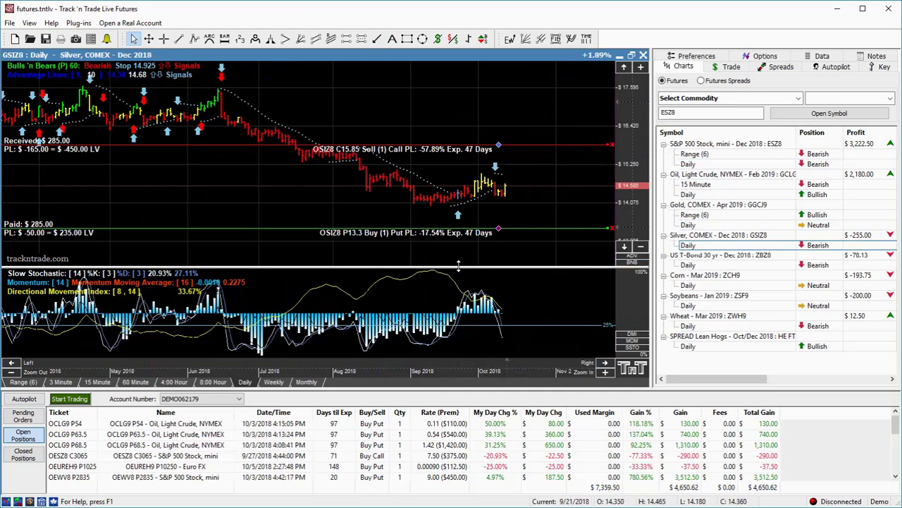
Open the daily US T-Bond 30 yr, Dec 2018 chart and rescale its prices so both put option lines fit
{"action": "scroll", "coordinate": [449, 363], "scroll_direction": "down", "scroll_amount": 2}
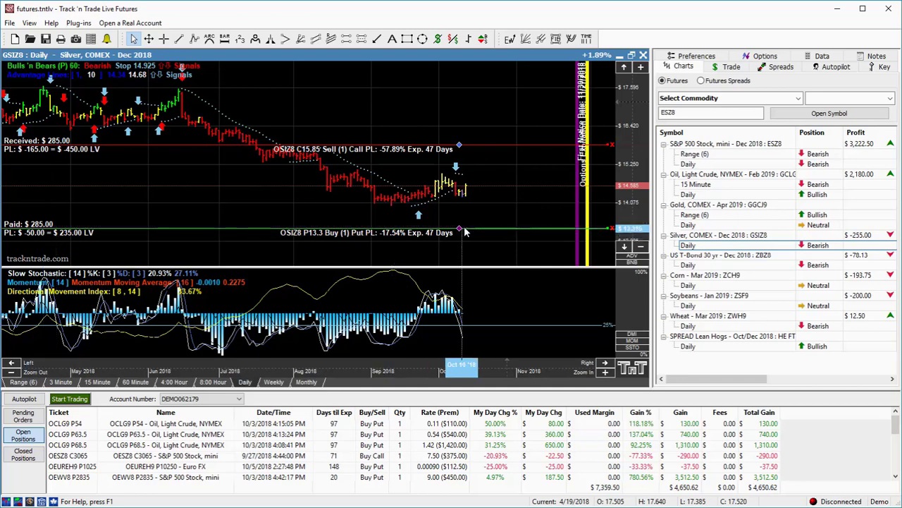
{"action": "left_click", "coordinate": [697, 265]}
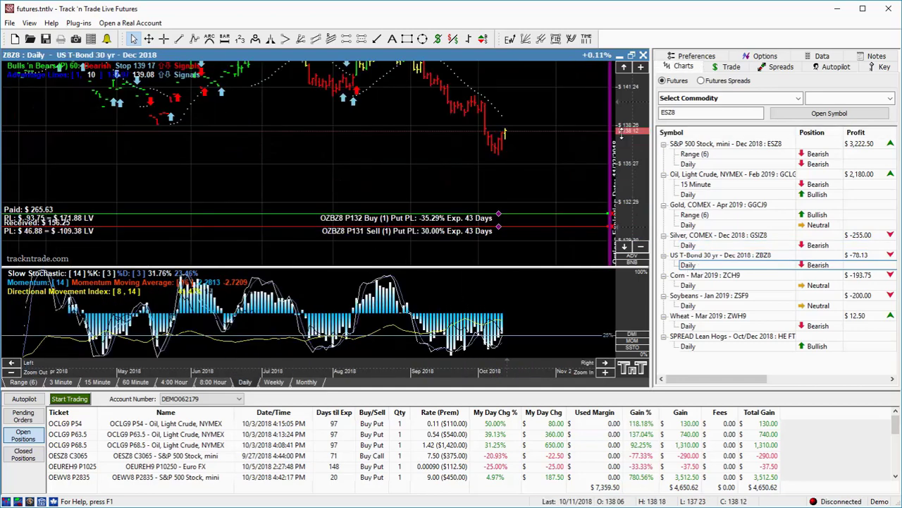
{"action": "left_click_drag", "start_coordinate": [617, 135], "coordinate": [645, 174]}
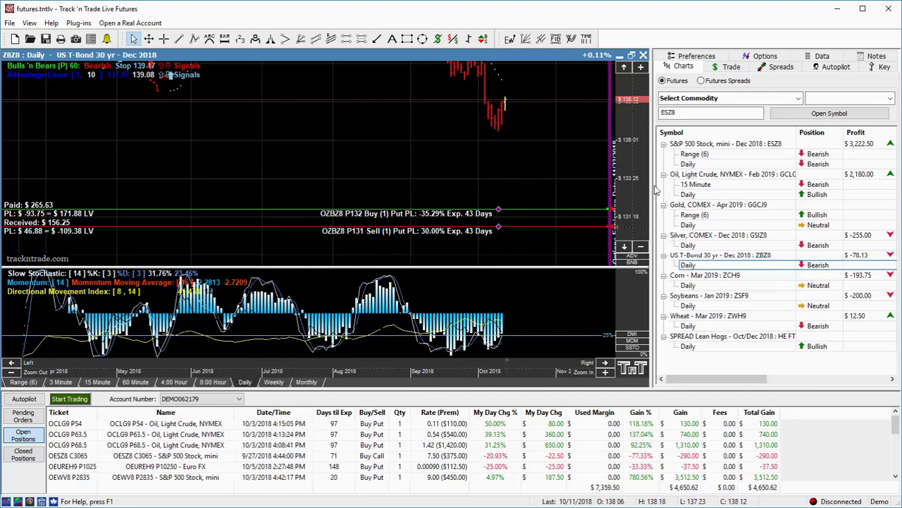
{"action": "left_click_drag", "start_coordinate": [641, 144], "coordinate": [624, 173]}
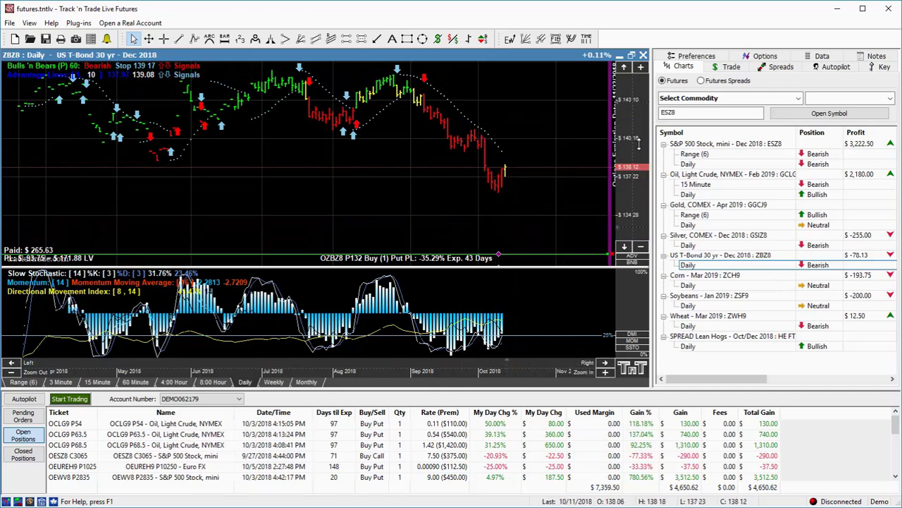
{"action": "left_click_drag", "start_coordinate": [638, 141], "coordinate": [638, 160]}
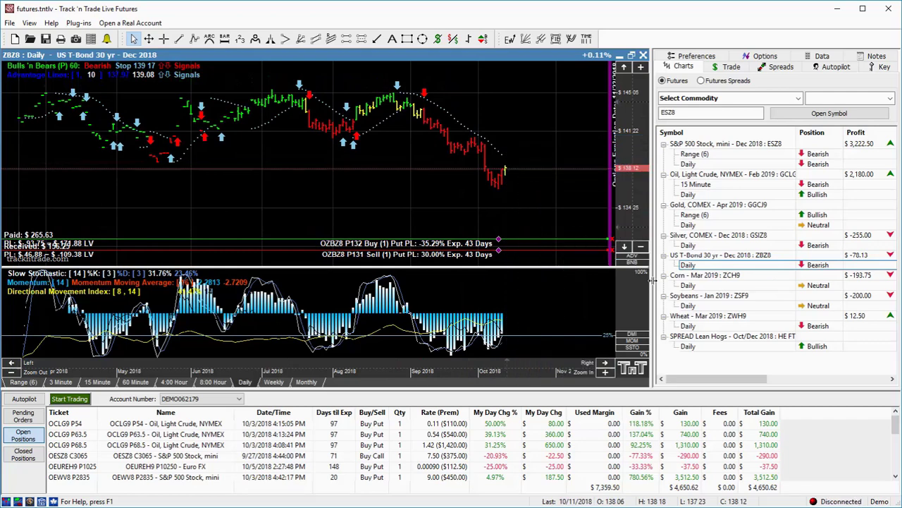
On the daily Corn, Mar 2019 chart, draw a descending trend line from the late-May high and another beneath the July and September lows
{"action": "left_click", "coordinate": [688, 285]}
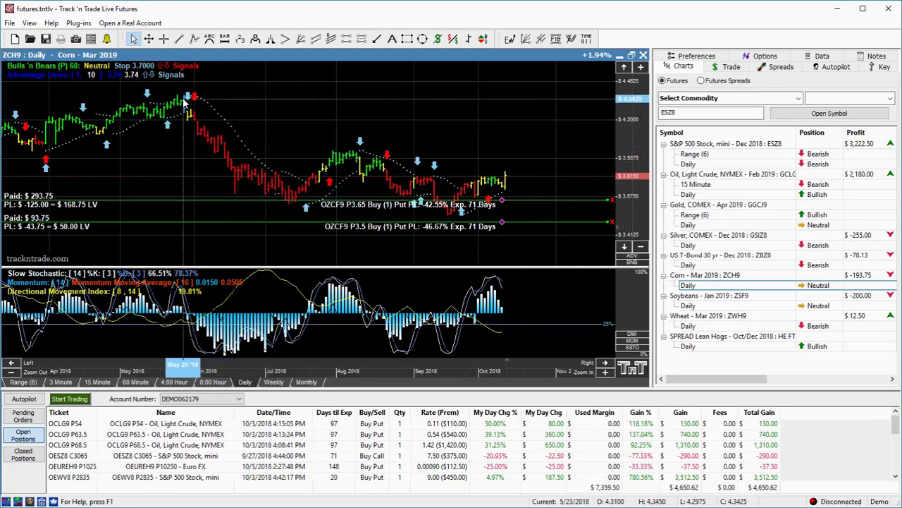
{"action": "left_click", "coordinate": [179, 40]}
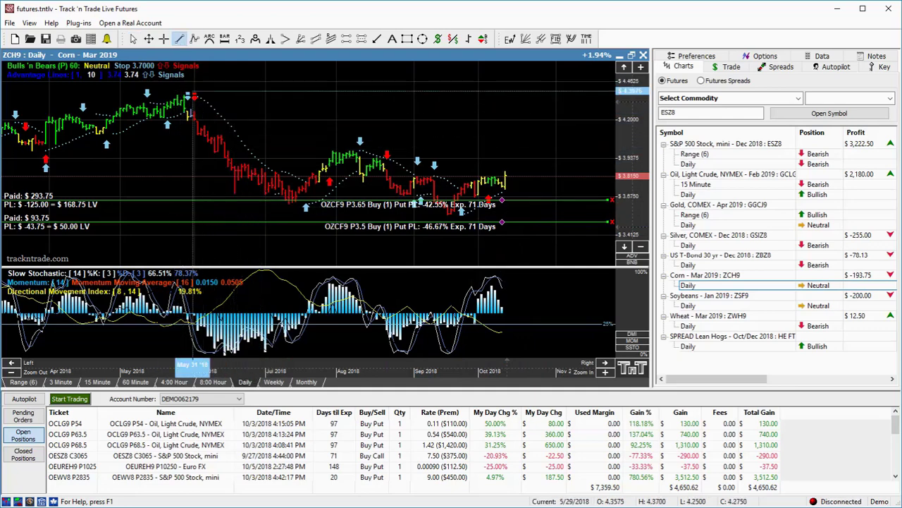
{"action": "left_click_drag", "start_coordinate": [189, 94], "coordinate": [565, 213]}
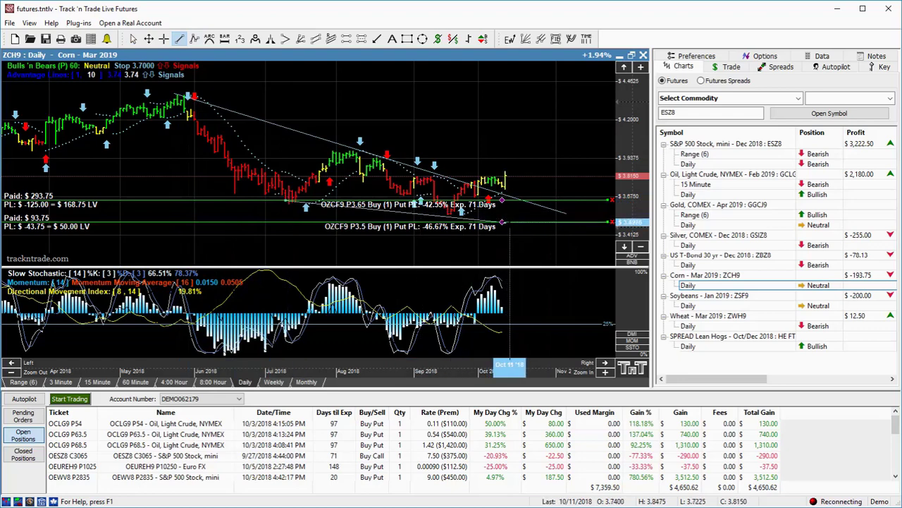
{"action": "key", "text": "Escape"}
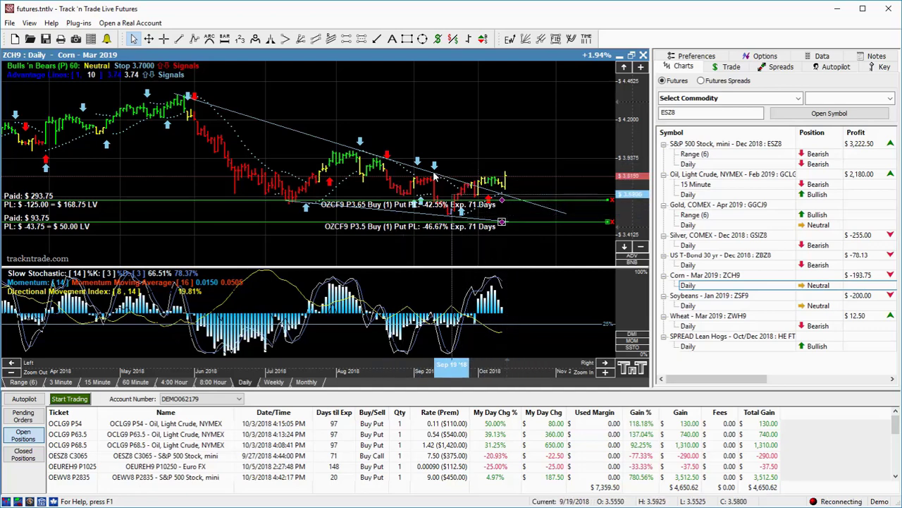
Add a descending line through the middle of corn's price range and a downward projection arrow from the latest bar to about $3.55
{"action": "left_click", "coordinate": [180, 38]}
{"action": "left_click_drag", "start_coordinate": [148, 113], "coordinate": [590, 232]}
{"action": "left_click", "coordinate": [377, 39]}
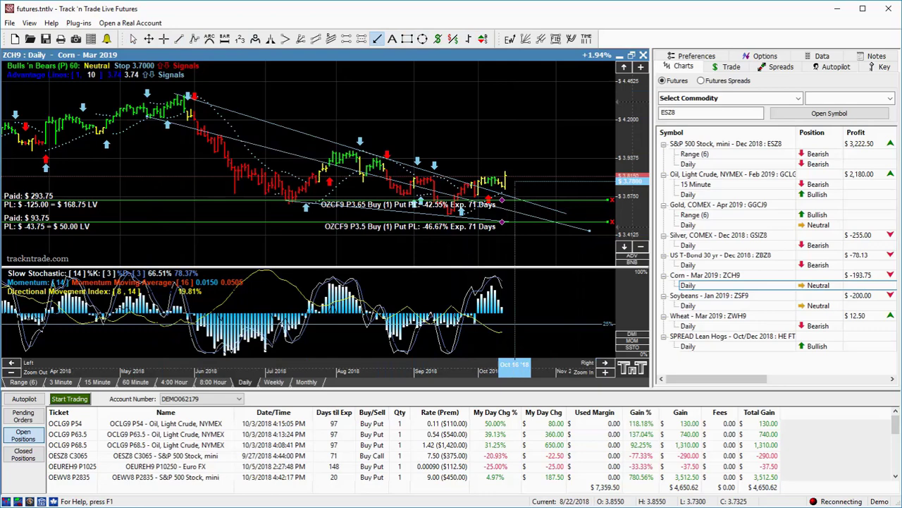
{"action": "left_click_drag", "start_coordinate": [502, 185], "coordinate": [523, 213]}
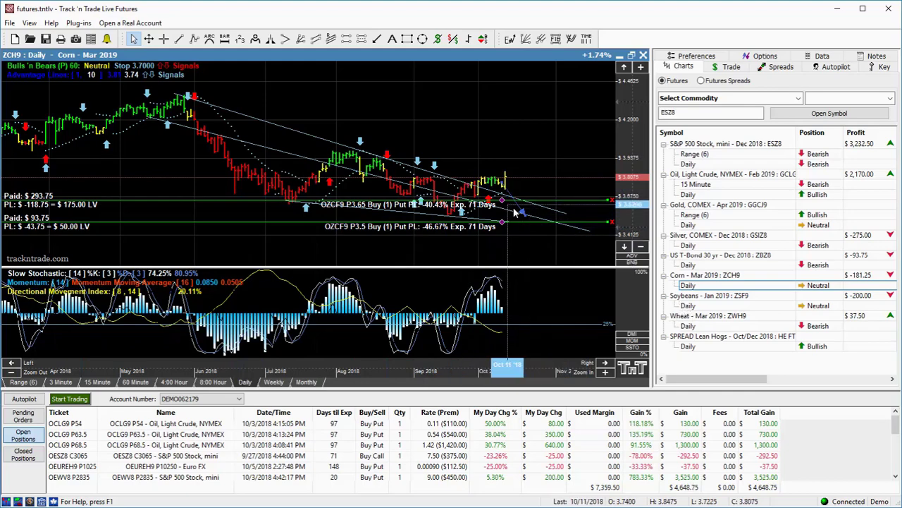
Open the daily Soybeans, Jan 2019 chart and add the seasonal trend indicator (SEAS) to its indicator pane
{"action": "left_click", "coordinate": [688, 306]}
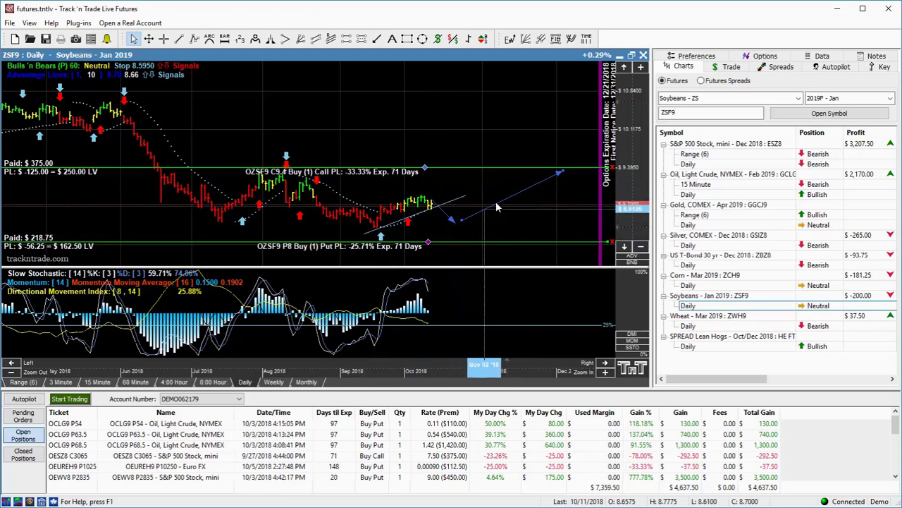
{"action": "right_click", "coordinate": [562, 173]}
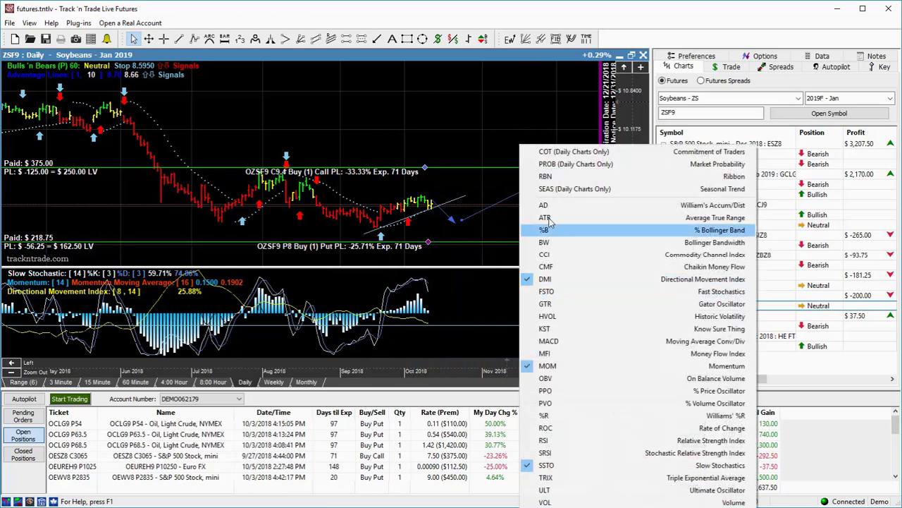
{"action": "left_click_drag", "start_coordinate": [561, 176], "coordinate": [554, 361]}
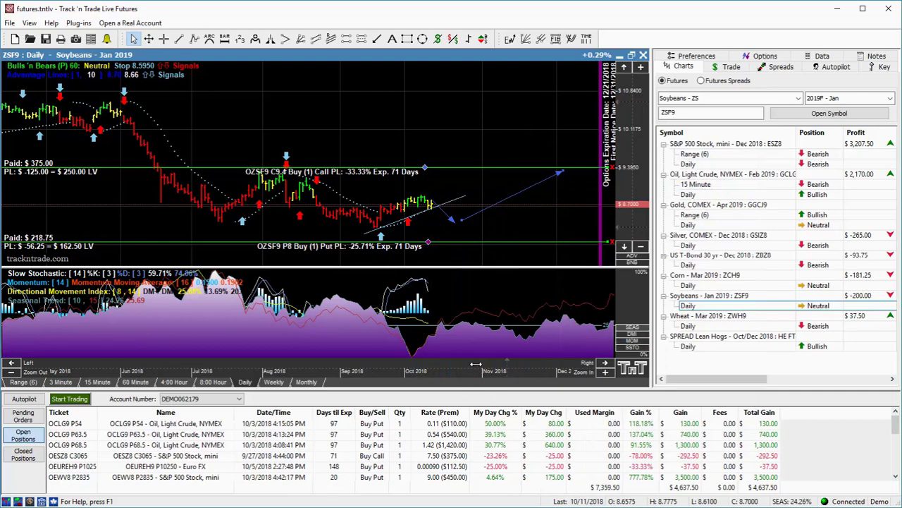
Move the tip of the soybeans' rising projection arrow to the December 21 options expiration line at about $9.00
{"action": "left_click_drag", "start_coordinate": [475, 364], "coordinate": [320, 364]}
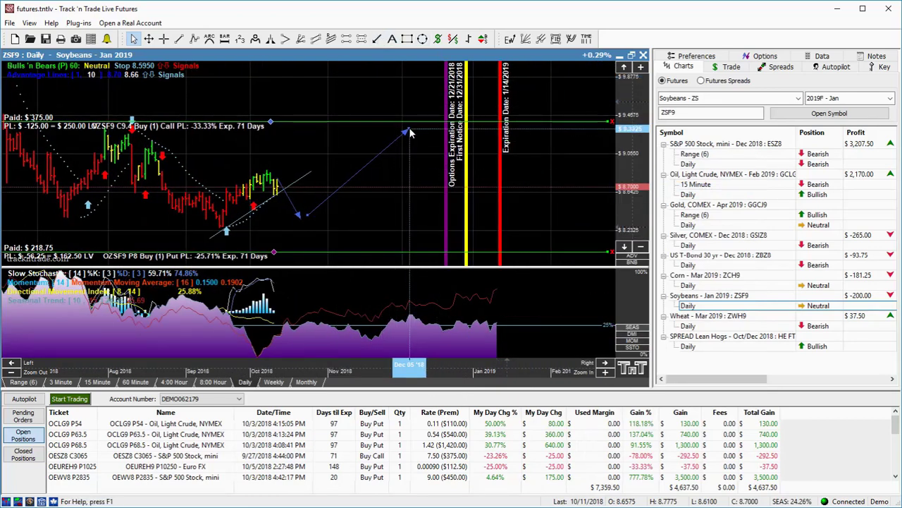
{"action": "left_click_drag", "start_coordinate": [412, 132], "coordinate": [455, 159]}
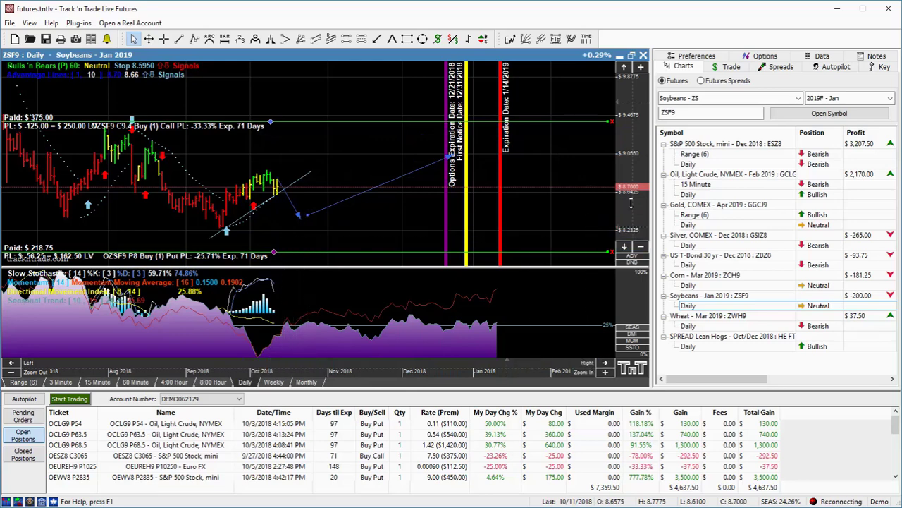
{"action": "left_click_drag", "start_coordinate": [623, 192], "coordinate": [599, 187]}
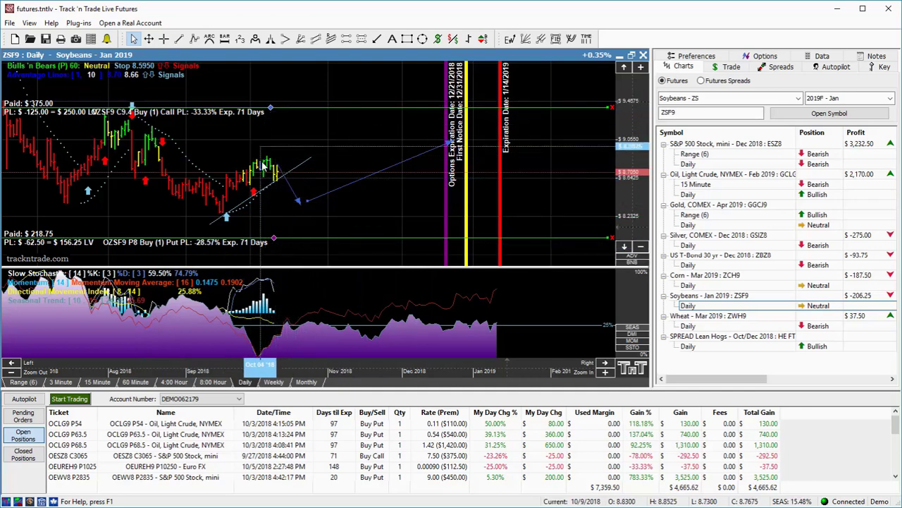
Open the daily Wheat, Mar 2019 chart and add the seasonal trend indicator (SEAS) to its indicator pane
{"action": "left_click", "coordinate": [688, 326]}
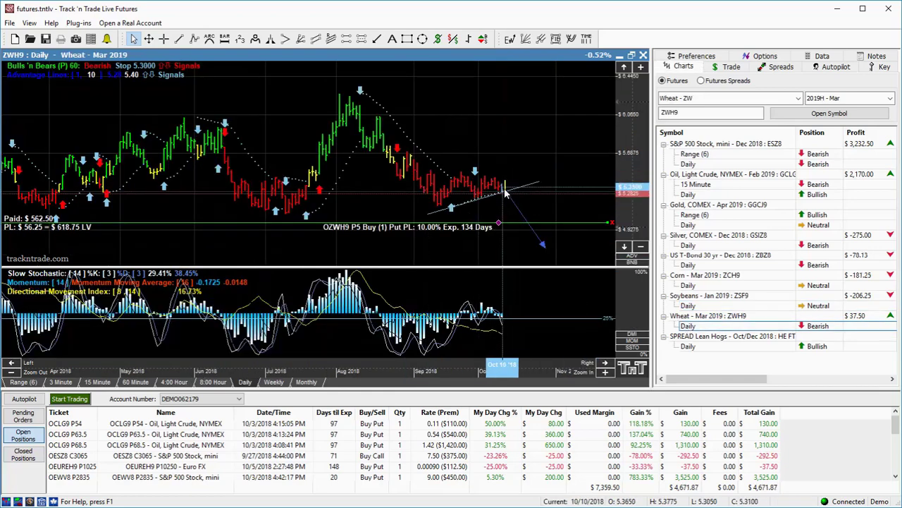
{"action": "left_click", "coordinate": [688, 285]}
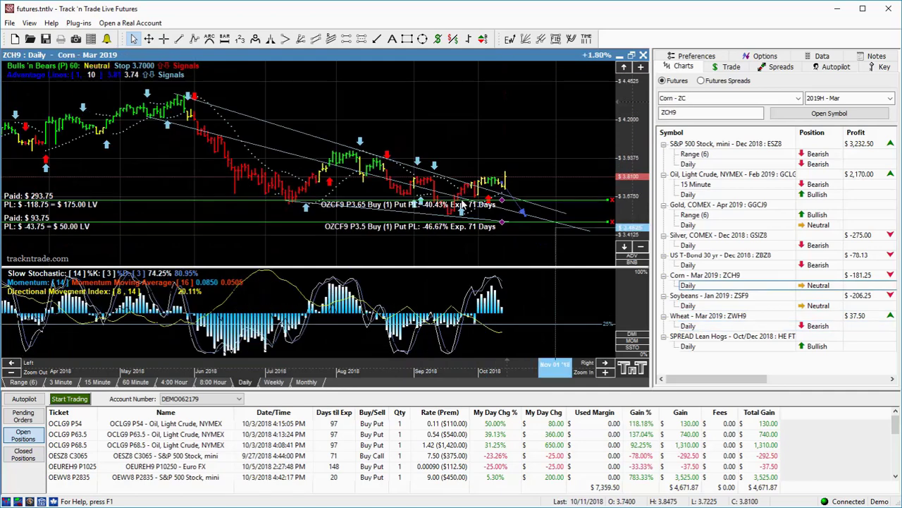
{"action": "left_click", "coordinate": [688, 327]}
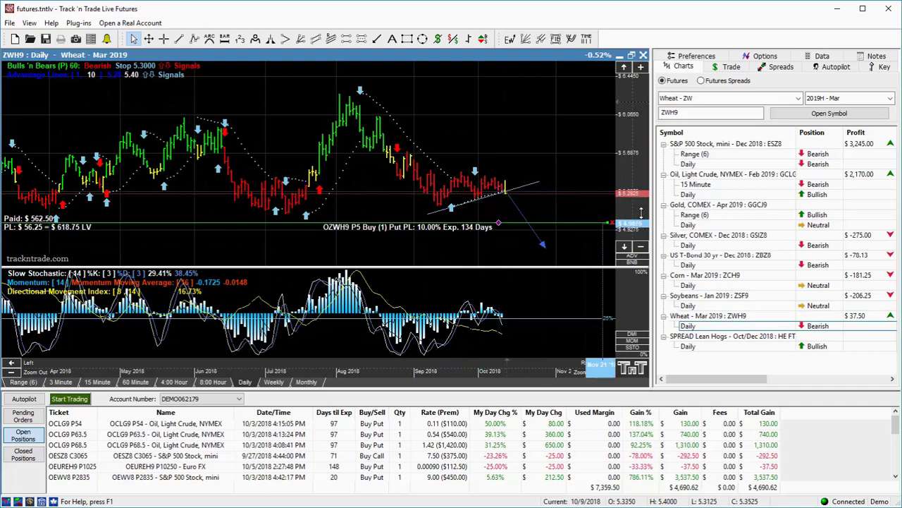
{"action": "left_click_drag", "start_coordinate": [624, 194], "coordinate": [645, 178]}
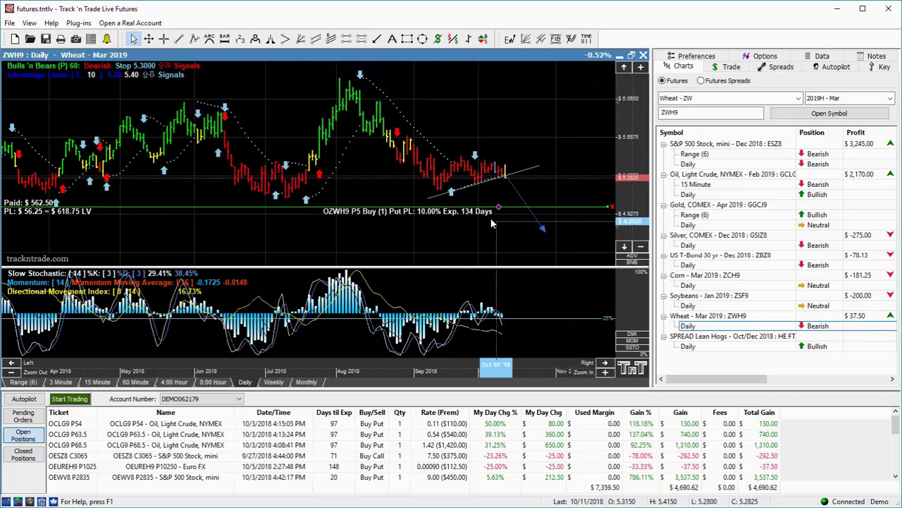
{"action": "right_click", "coordinate": [532, 313]}
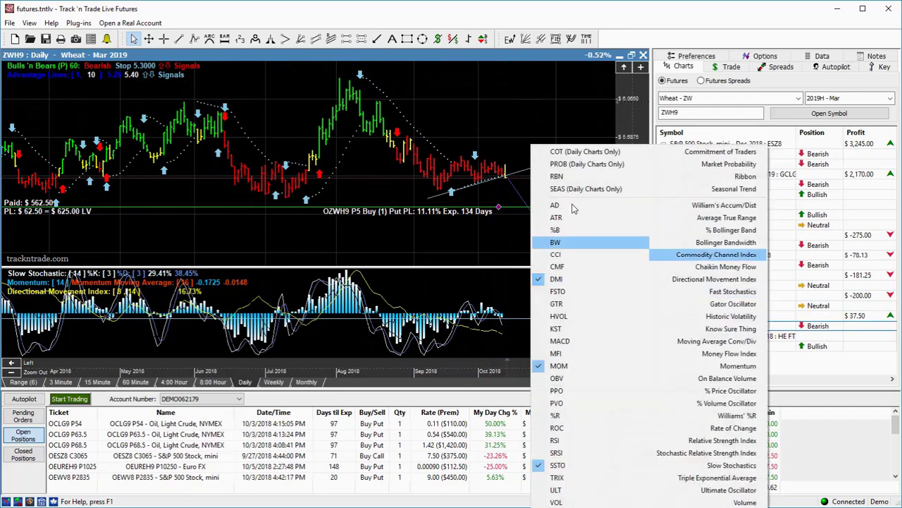
{"action": "left_click", "coordinate": [574, 186]}
Draw a long downward projection arrow from wheat's latest October bar to mid-February at about $4.61
{"action": "left_click_drag", "start_coordinate": [543, 370], "coordinate": [201, 370]}
{"action": "left_click", "coordinate": [377, 38]}
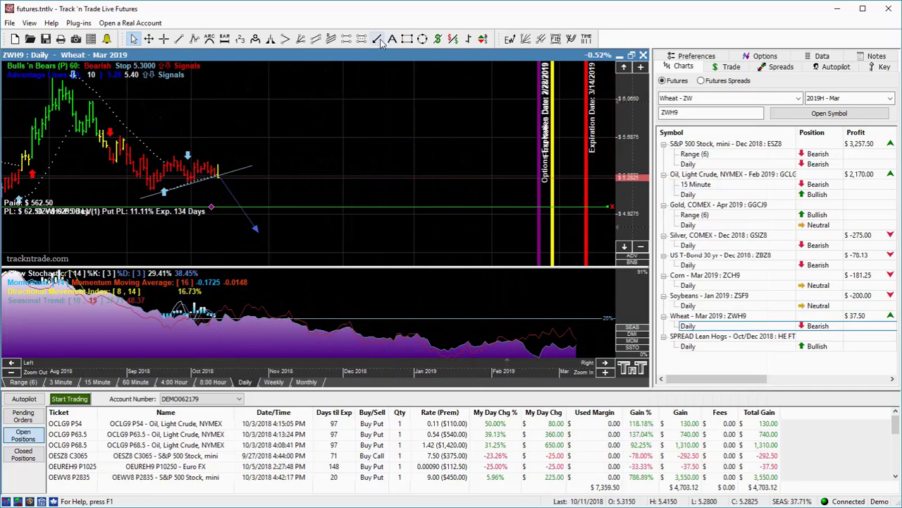
{"action": "left_click_drag", "start_coordinate": [223, 182], "coordinate": [526, 245]}
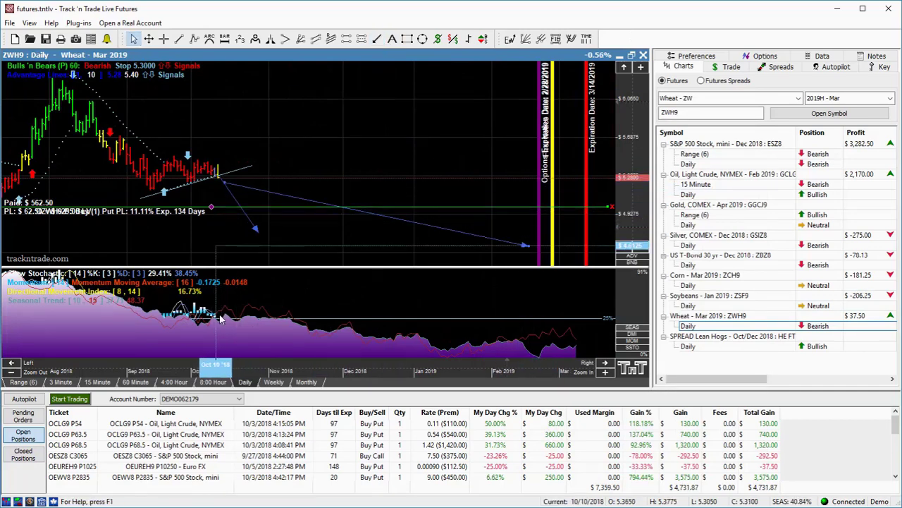
{"action": "left_click_drag", "start_coordinate": [196, 363], "coordinate": [288, 363]}
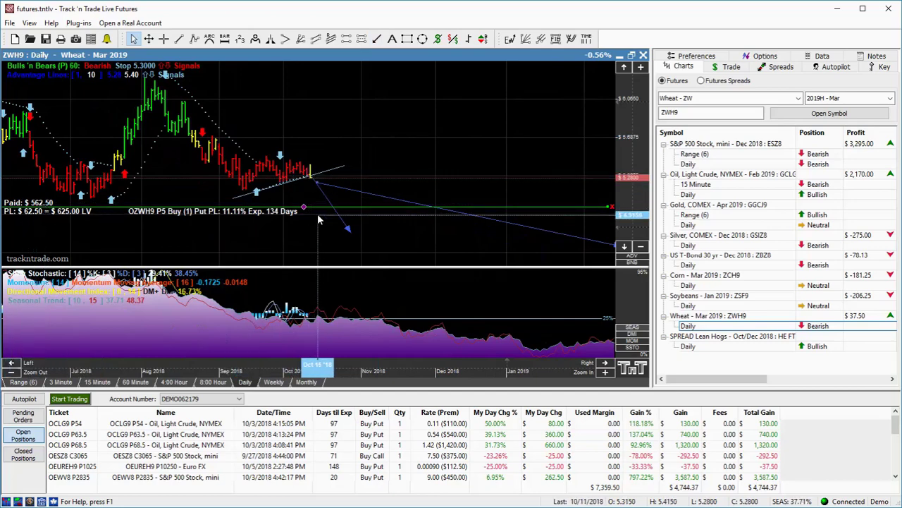
On the daily Corn, Mar 2019 chart, liquidate the OZCF9 P3.65 put with a GTC limit sell order at 0.03 2
{"action": "left_click", "coordinate": [687, 305]}
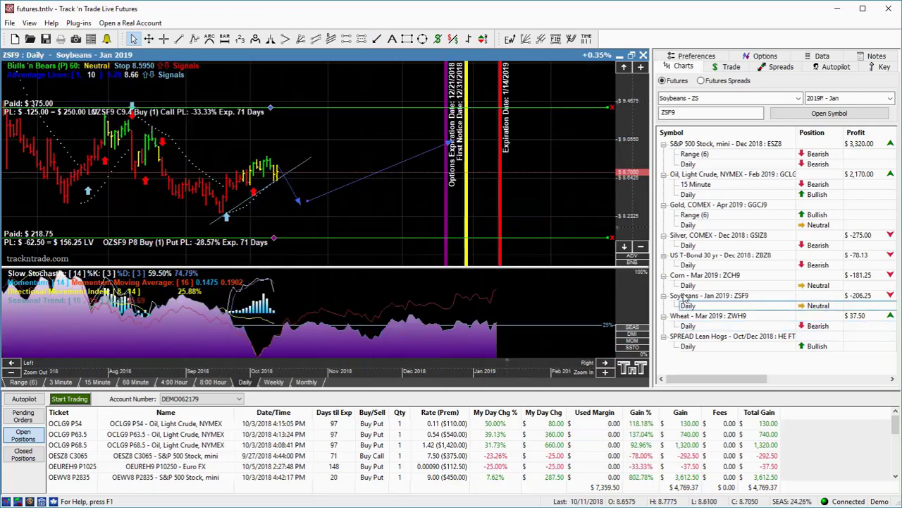
{"action": "left_click", "coordinate": [686, 285]}
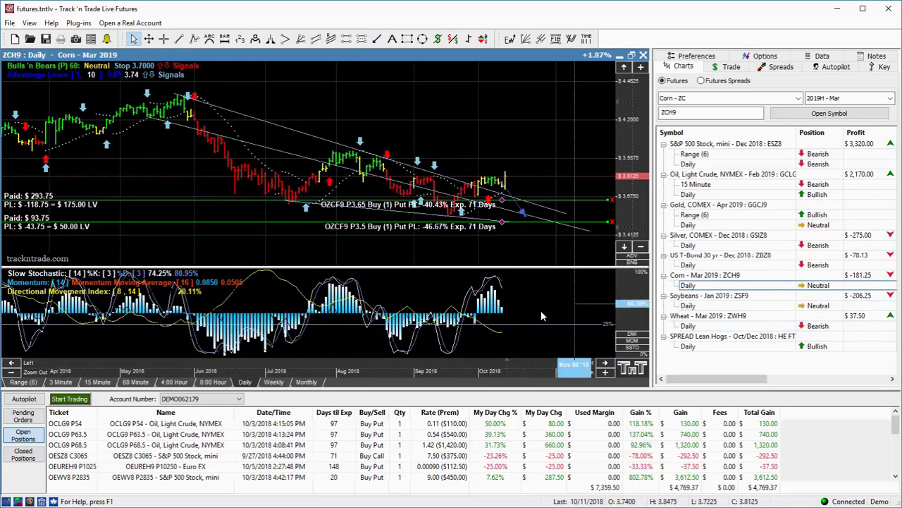
{"action": "left_click_drag", "start_coordinate": [484, 370], "coordinate": [400, 370]}
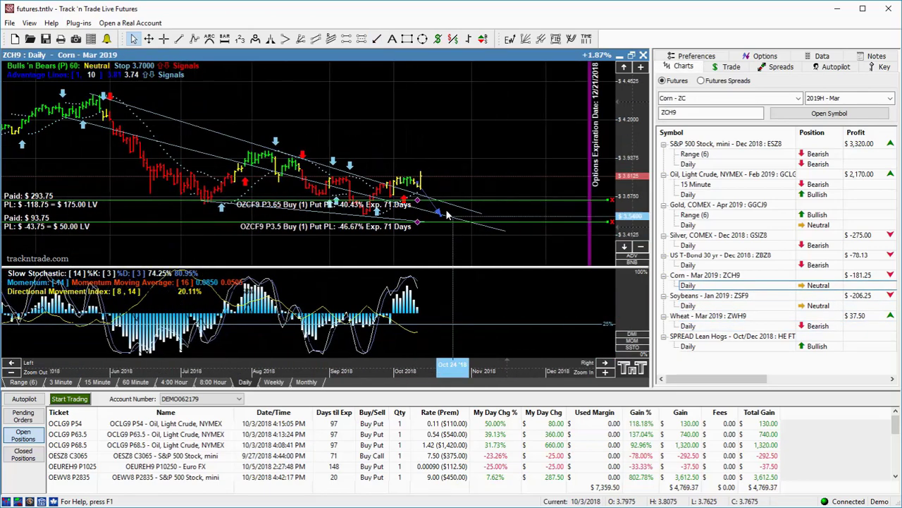
{"action": "right_click", "coordinate": [417, 201]}
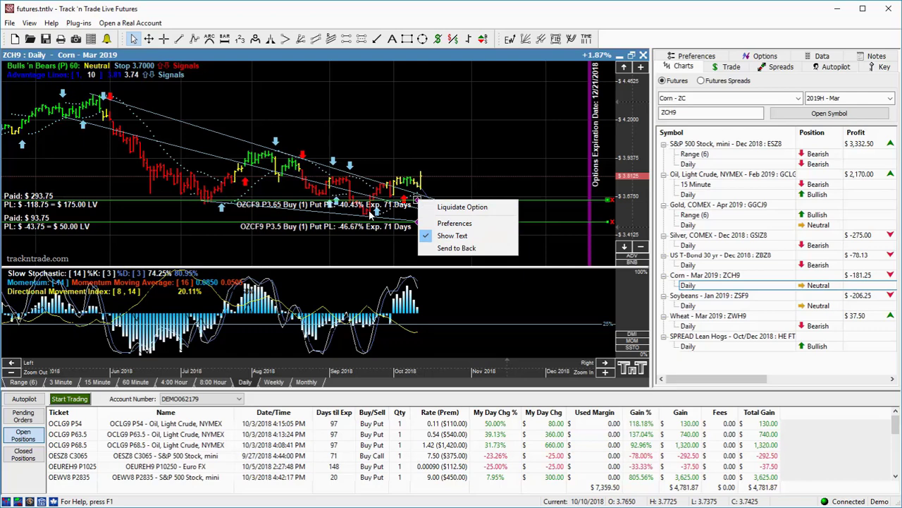
{"action": "left_click", "coordinate": [463, 206]}
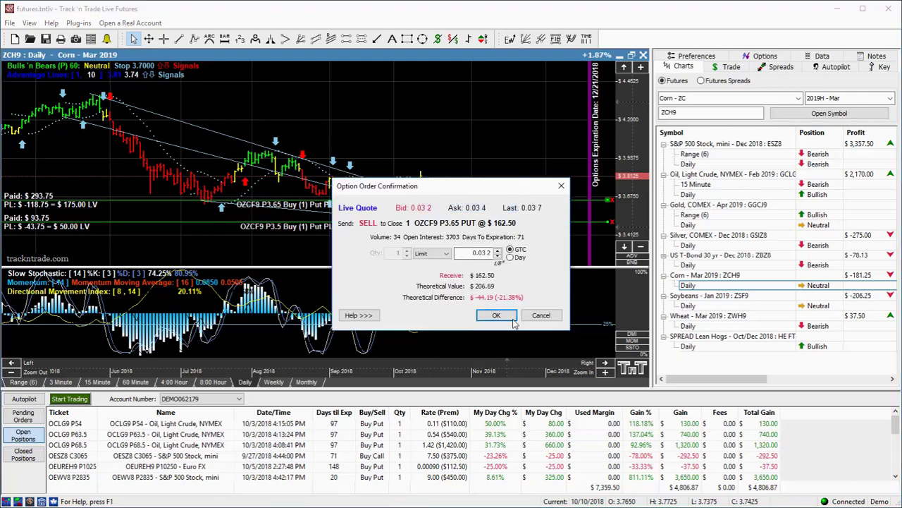
{"action": "left_click", "coordinate": [513, 319]}
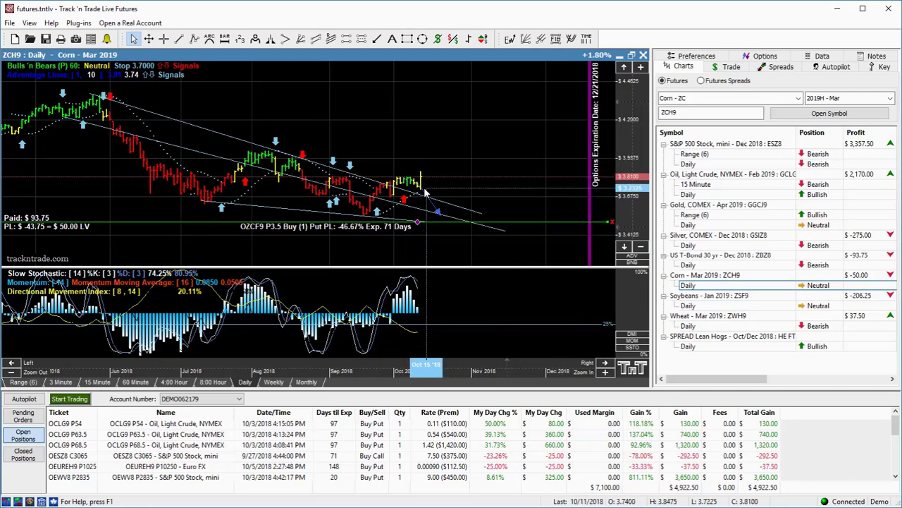
Add the seasonal trend indicator (SEAS) to the corn chart and draw a downward projection arrow from mid-October to late December at about $3.30
{"action": "right_click", "coordinate": [475, 289]}
{"action": "left_click", "coordinate": [507, 189]}
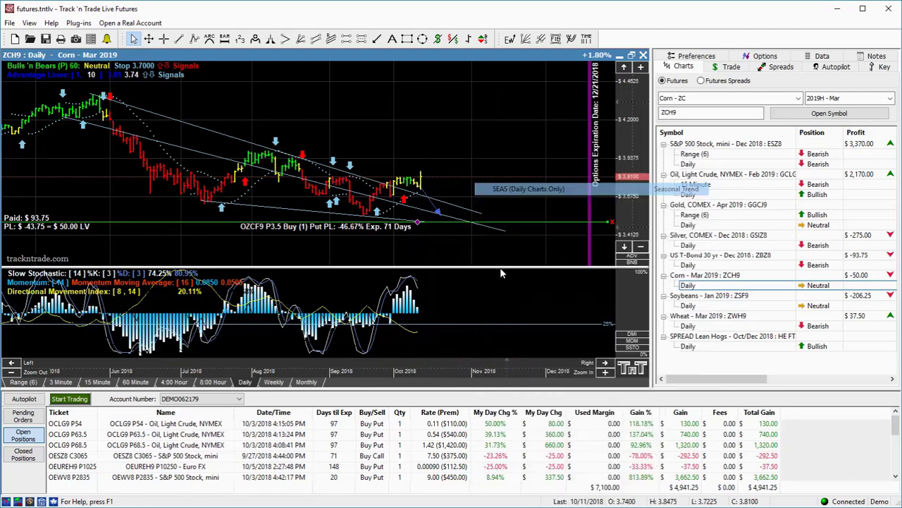
{"action": "scroll", "coordinate": [442, 364], "scroll_direction": "down", "scroll_amount": 3}
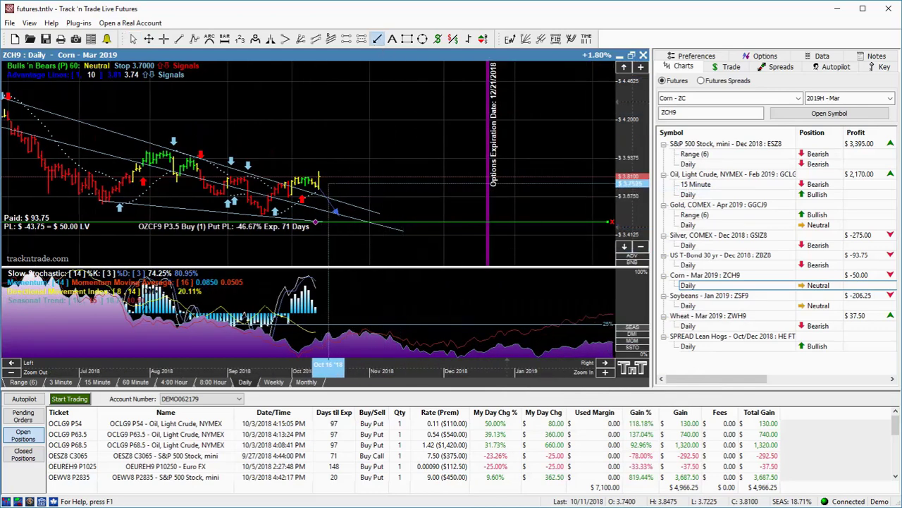
{"action": "left_click_drag", "start_coordinate": [328, 184], "coordinate": [493, 252]}
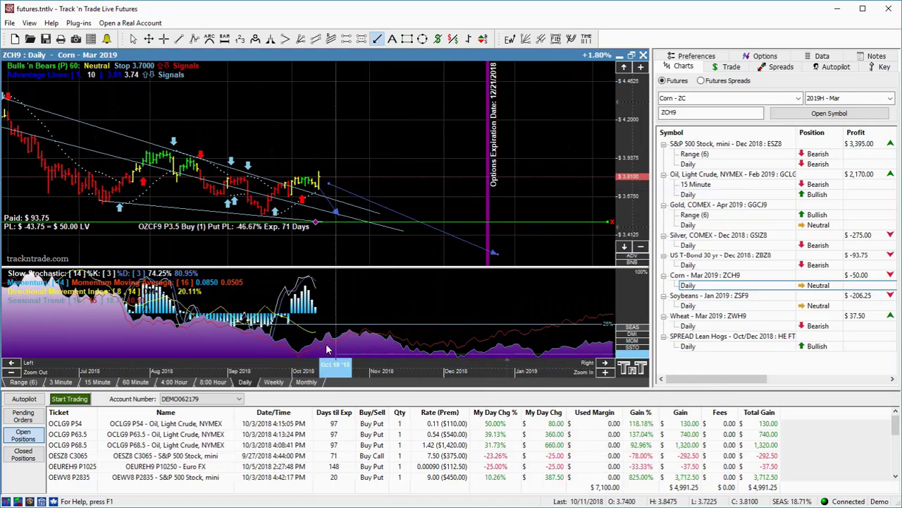
{"action": "key", "text": "Escape"}
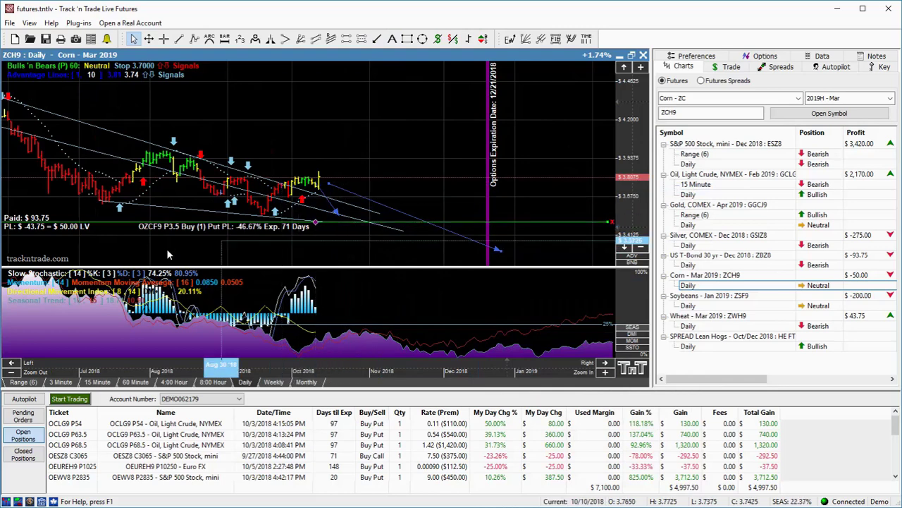
Bring up the daily Soybeans Jan 2019, Wheat Mar 2019 and Lean Hogs Oct/Dec 2018 spread charts in turn
{"action": "left_click", "coordinate": [688, 305]}
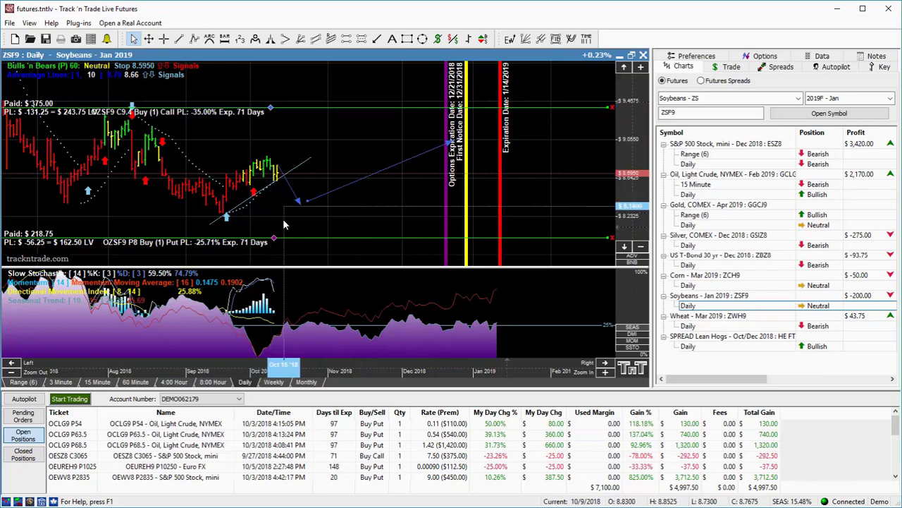
{"action": "left_click", "coordinate": [688, 326]}
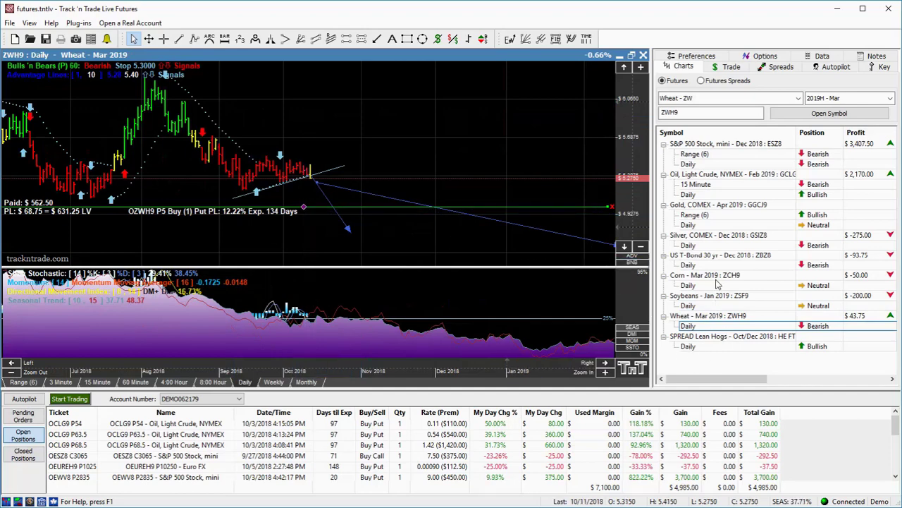
{"action": "left_click", "coordinate": [688, 347]}
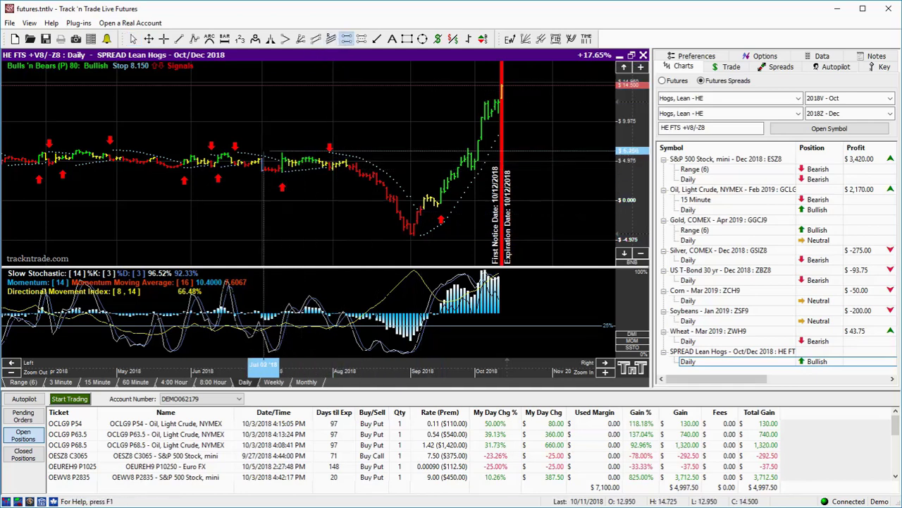
Draw a horizontal price zone from about 3.625 to 5.825 on the lean hogs spread, stretching it back to the earliest visible bars
{"action": "left_click_drag", "start_coordinate": [260, 157], "coordinate": [526, 172]}
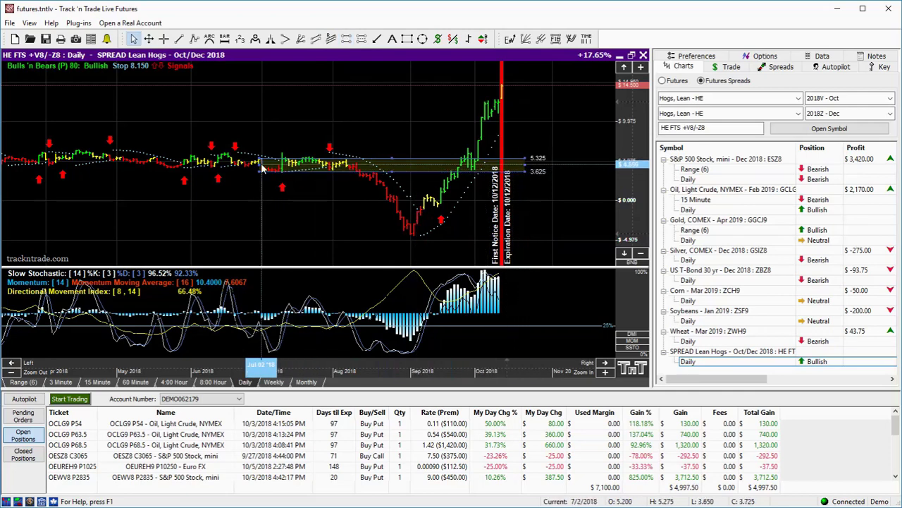
{"action": "left_click_drag", "start_coordinate": [261, 166], "coordinate": [30, 169]}
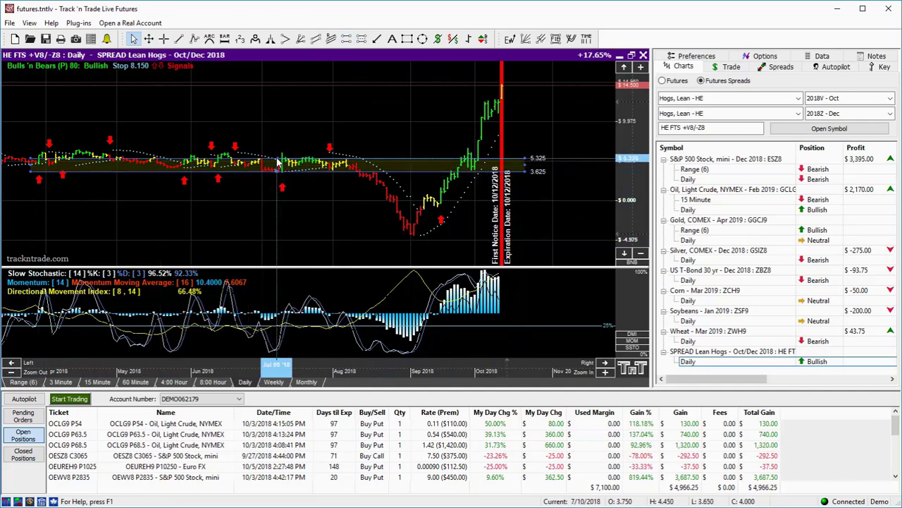
{"action": "left_click_drag", "start_coordinate": [275, 158], "coordinate": [301, 172]}
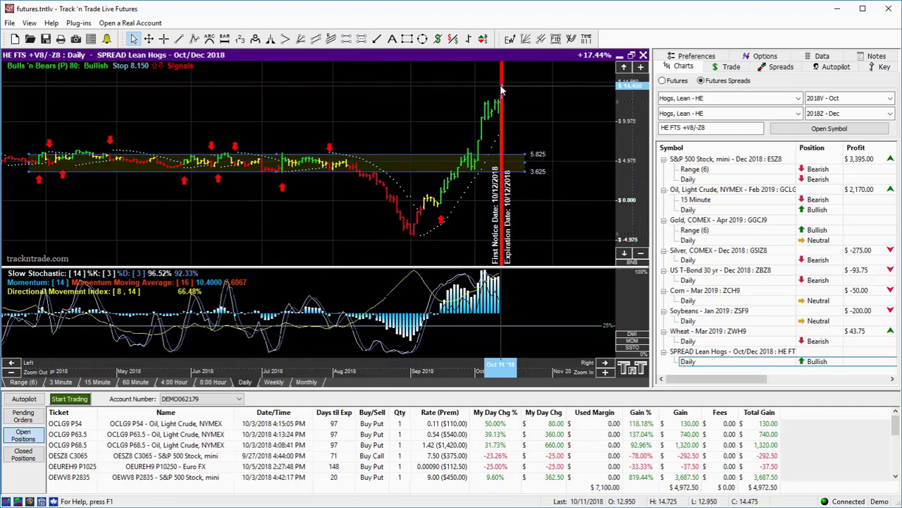
Draw a dollar-profit line from the spread's September low at about -4.775, trying exits near 2.700 and 3.900 before ending it at about 14.525
{"action": "left_click", "coordinate": [438, 39]}
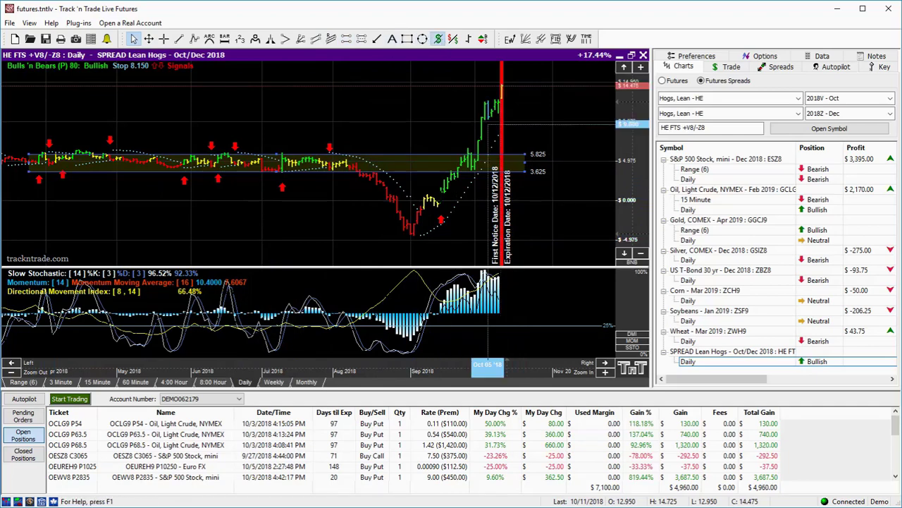
{"action": "mouse_move", "coordinate": [417, 235]}
{"action": "left_mouse_down"}
{"action": "mouse_move", "coordinate": [502, 134]}
{"action": "mouse_move", "coordinate": [517, 87]}
{"action": "left_mouse_up"}
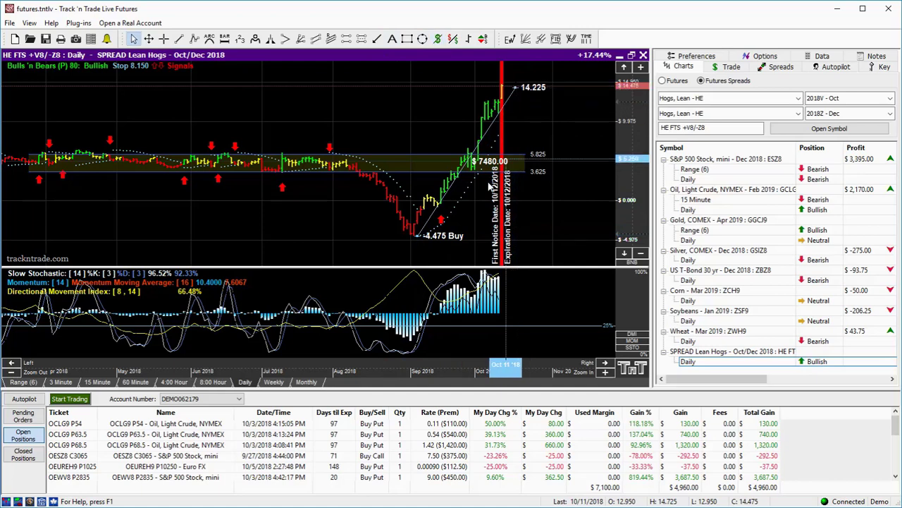
{"action": "left_click_drag", "start_coordinate": [419, 238], "coordinate": [421, 235]}
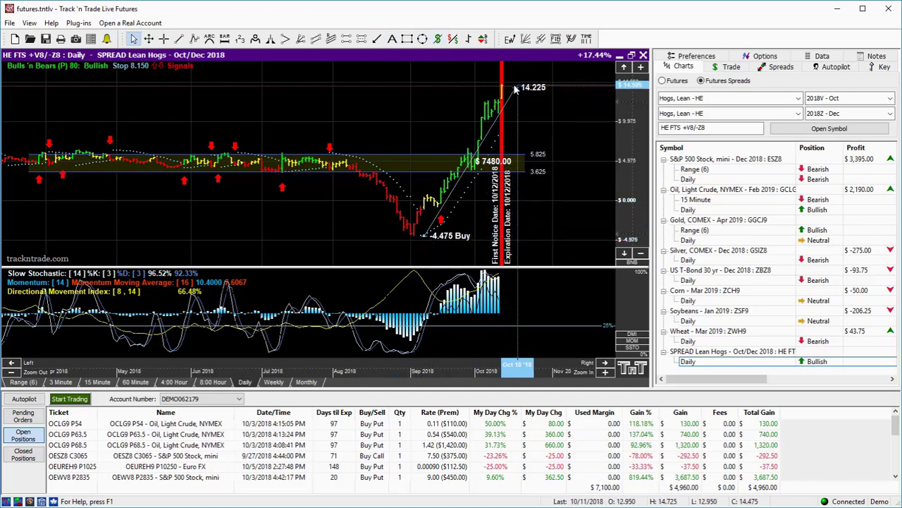
{"action": "left_click_drag", "start_coordinate": [513, 90], "coordinate": [467, 180]}
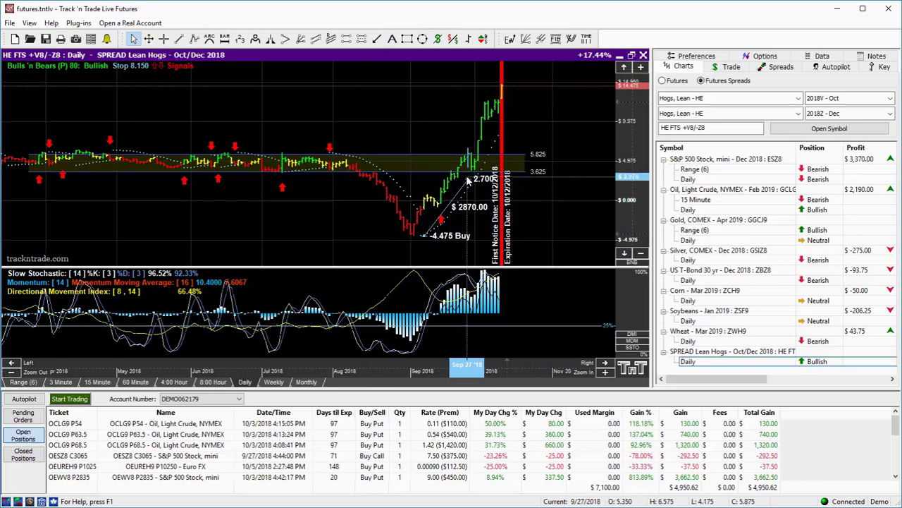
{"action": "left_click_drag", "start_coordinate": [467, 181], "coordinate": [480, 170]}
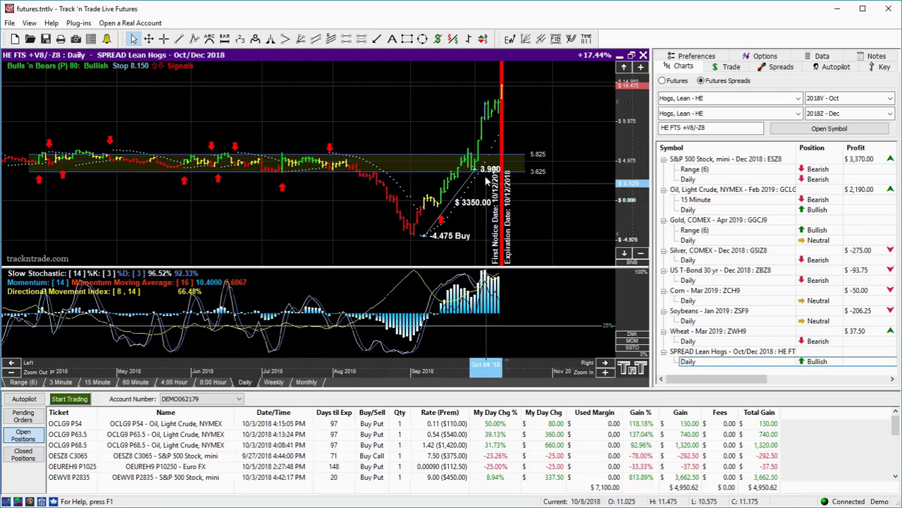
{"action": "left_click_drag", "start_coordinate": [479, 169], "coordinate": [518, 85]}
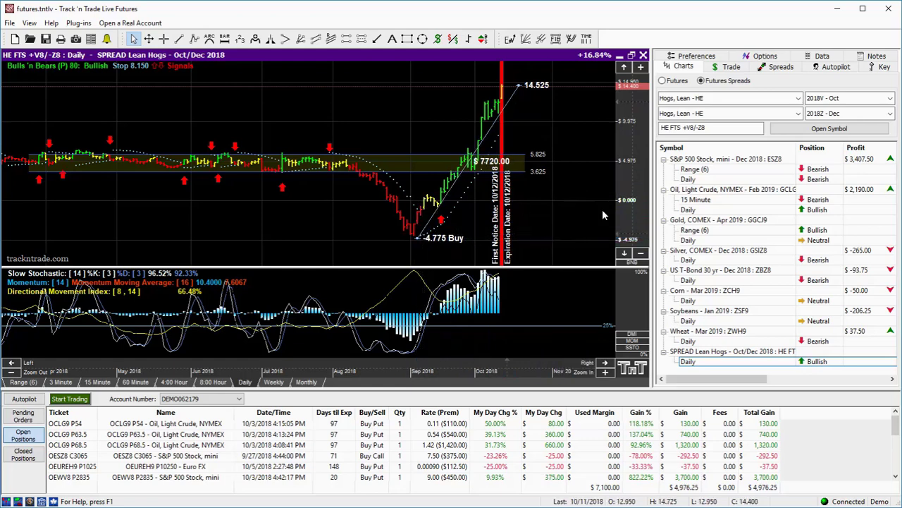
Switch to the TradeMentors website and examine the free Heisenberg strategy offer, its registration form and the online trading courses
{"action": "left_click", "coordinate": [689, 180]}
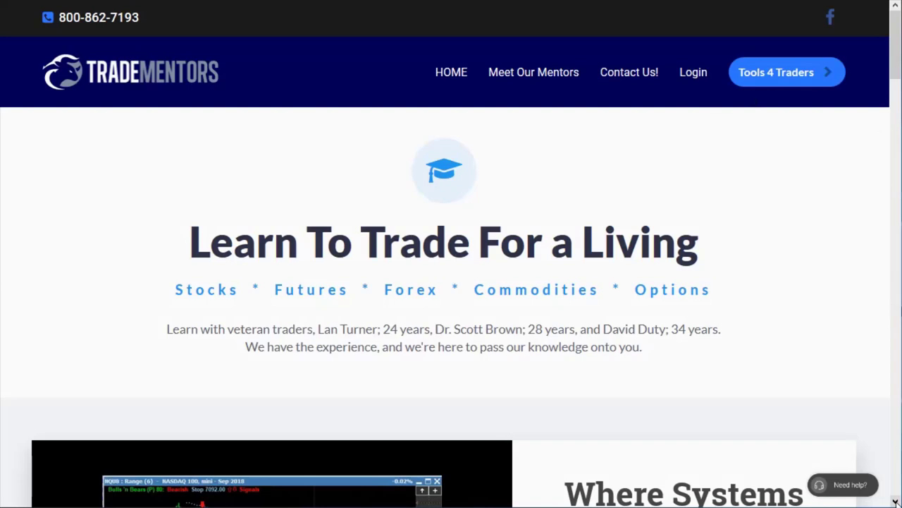
{"action": "scroll", "coordinate": [451, 282], "scroll_direction": "down", "scroll_amount": 2}
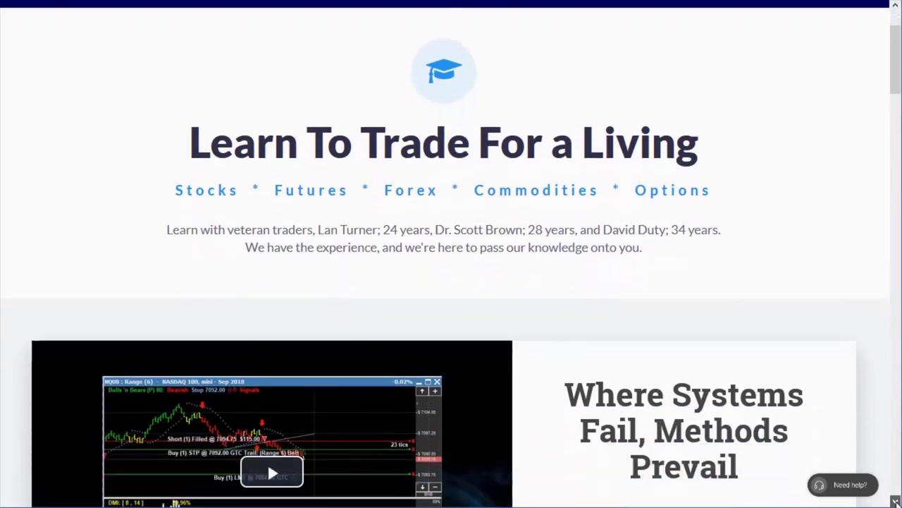
{"action": "scroll", "coordinate": [451, 282], "scroll_direction": "down", "scroll_amount": 2}
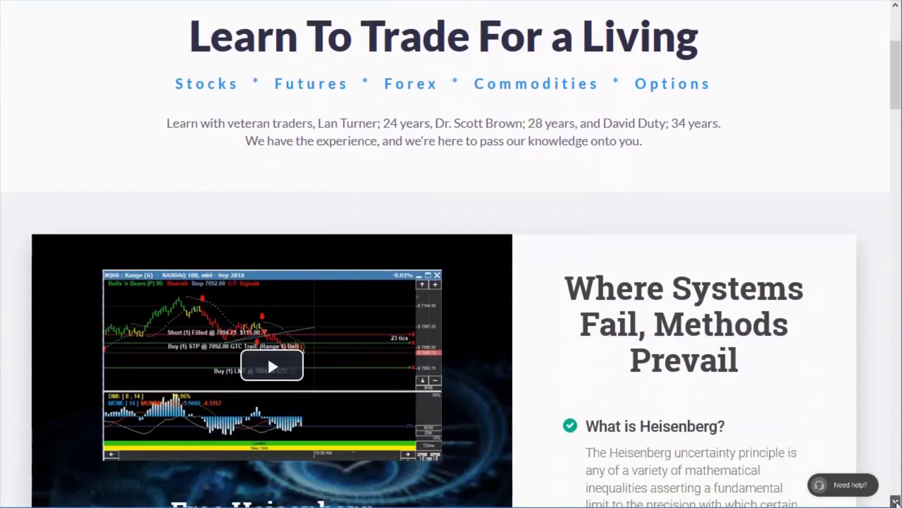
{"action": "scroll", "coordinate": [451, 282], "scroll_direction": "down", "scroll_amount": 2}
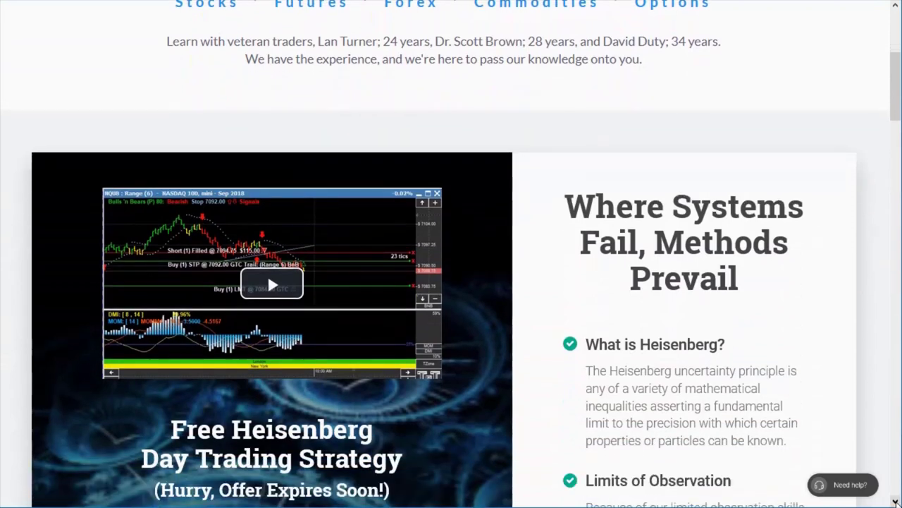
{"action": "scroll", "coordinate": [451, 282], "scroll_direction": "down", "scroll_amount": 2}
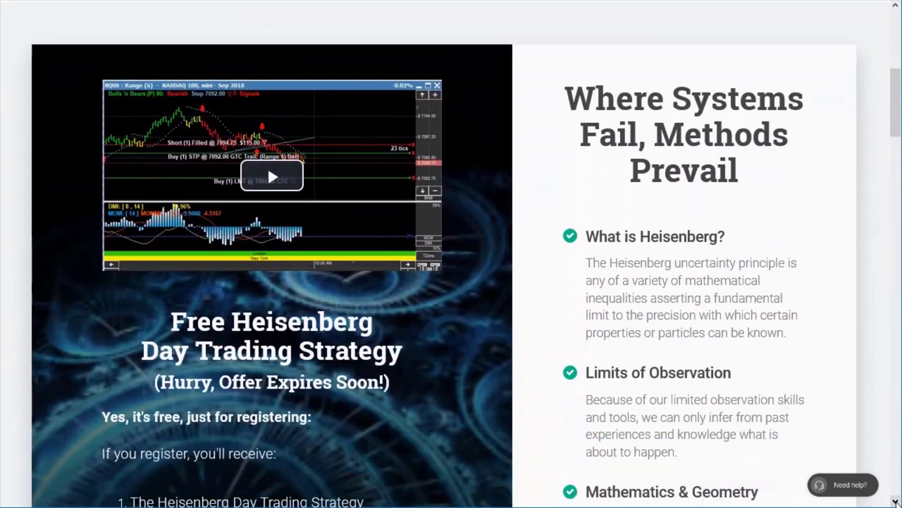
{"action": "scroll", "coordinate": [451, 282], "scroll_direction": "down", "scroll_amount": 2}
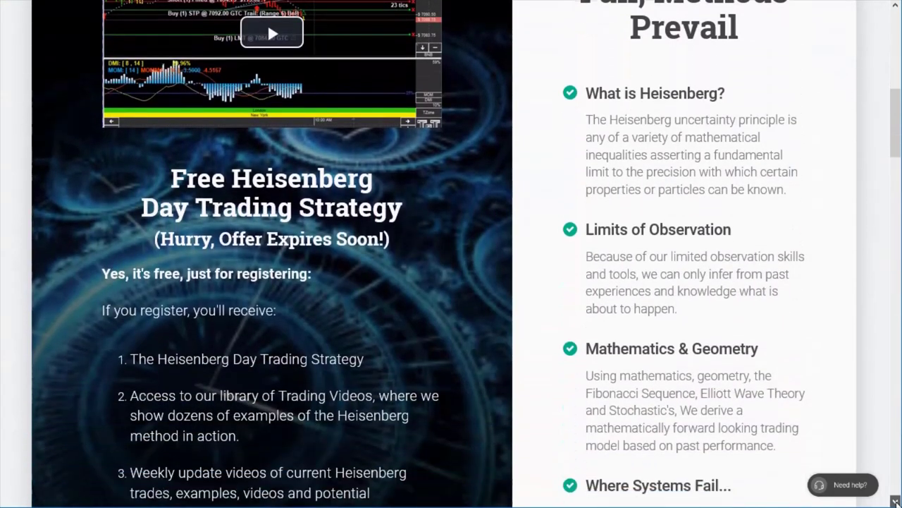
{"action": "scroll", "coordinate": [451, 282], "scroll_direction": "down", "scroll_amount": 2}
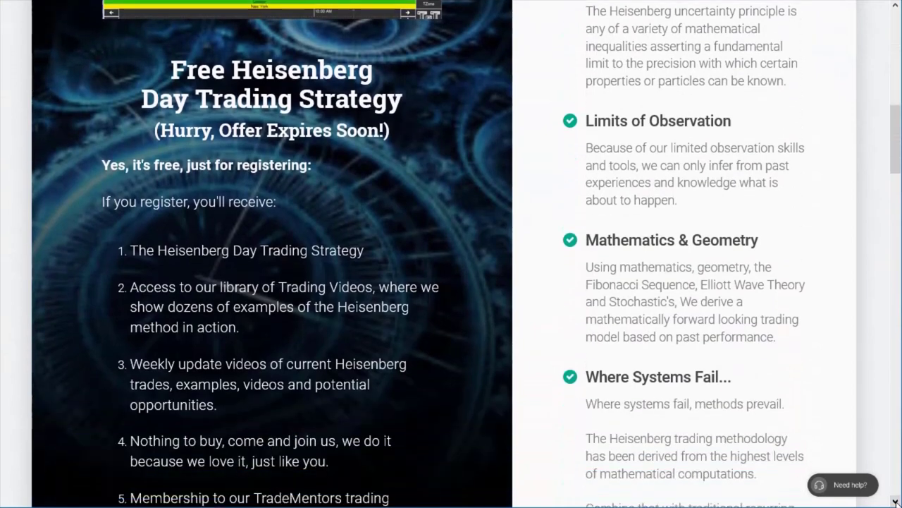
{"action": "scroll", "coordinate": [451, 282], "scroll_direction": "down", "scroll_amount": 2}
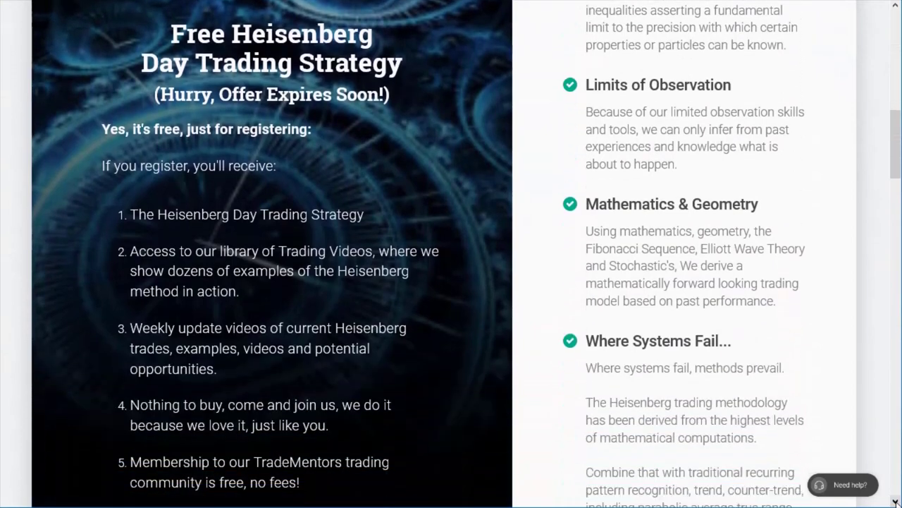
{"action": "scroll", "coordinate": [451, 282], "scroll_direction": "down", "scroll_amount": 3}
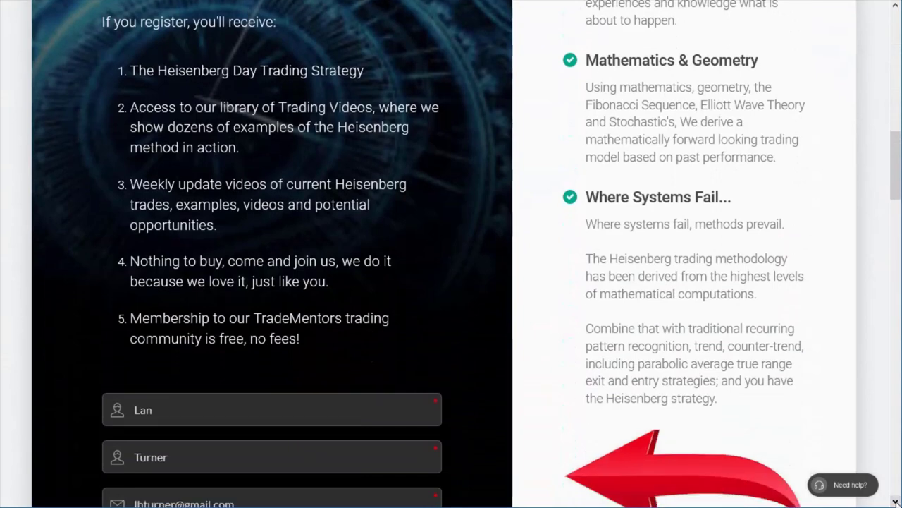
{"action": "scroll", "coordinate": [451, 282], "scroll_direction": "down", "scroll_amount": 3}
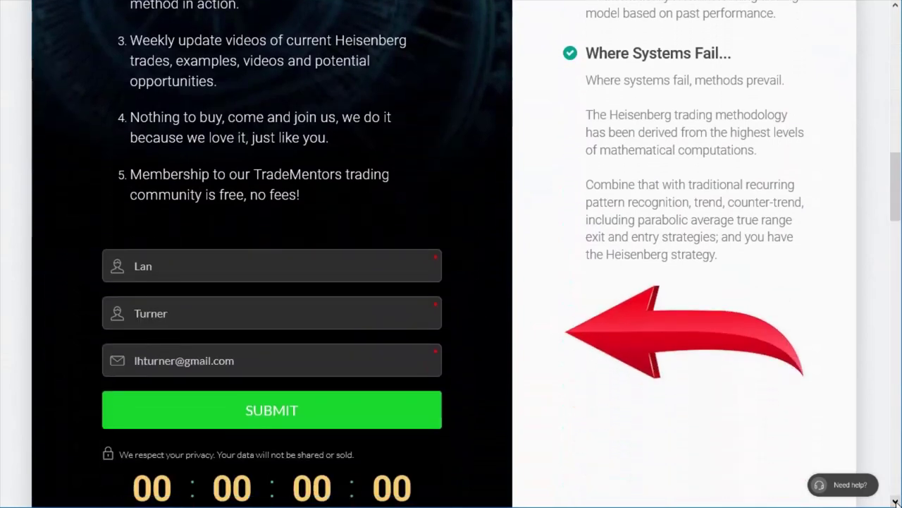
{"action": "scroll", "coordinate": [451, 282], "scroll_direction": "down", "scroll_amount": 4}
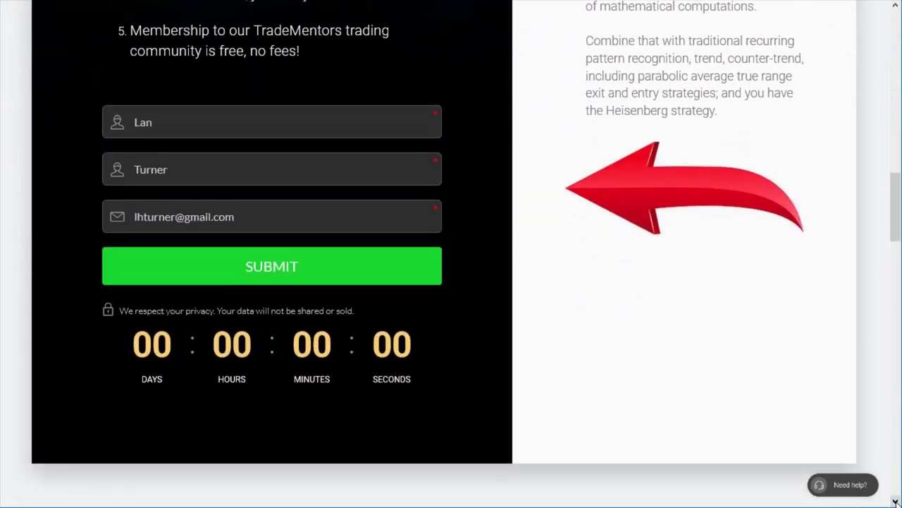
{"action": "scroll", "coordinate": [451, 282], "scroll_direction": "down", "scroll_amount": 6}
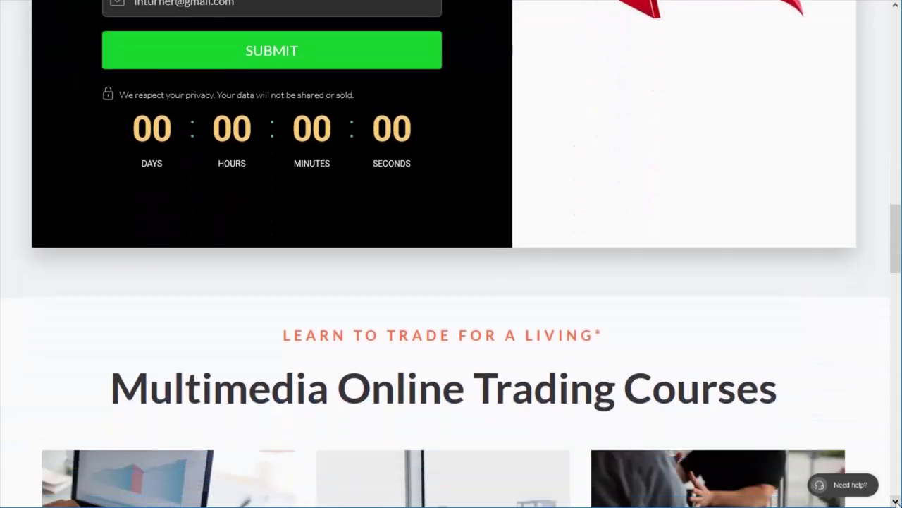
{"action": "scroll", "coordinate": [451, 282], "scroll_direction": "down", "scroll_amount": 3}
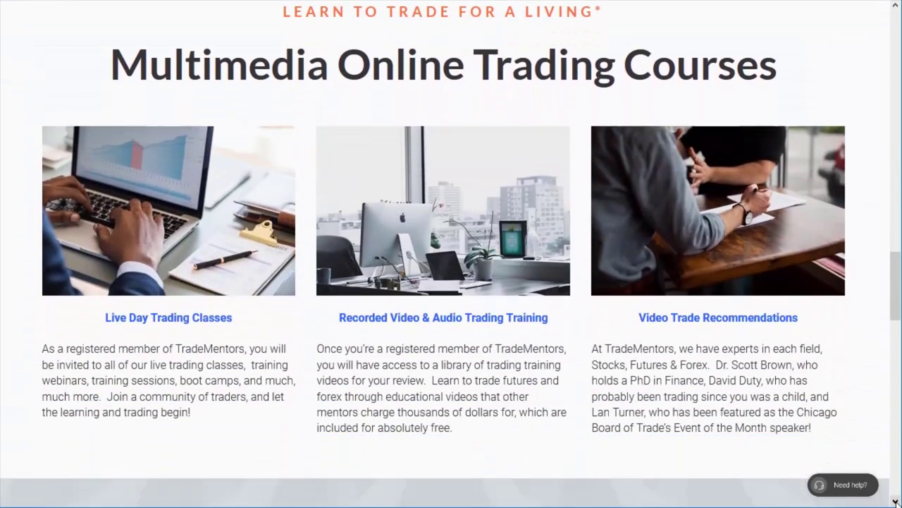